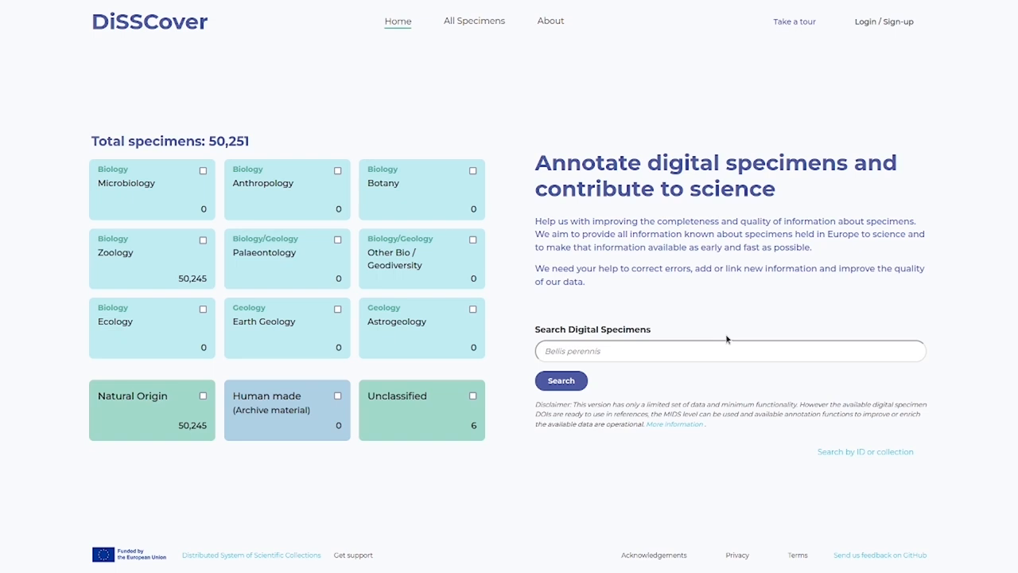
- Review the ID and collection search options for physical specimen ID and collection facility, and return to the general specimen search
left_click(845, 453)
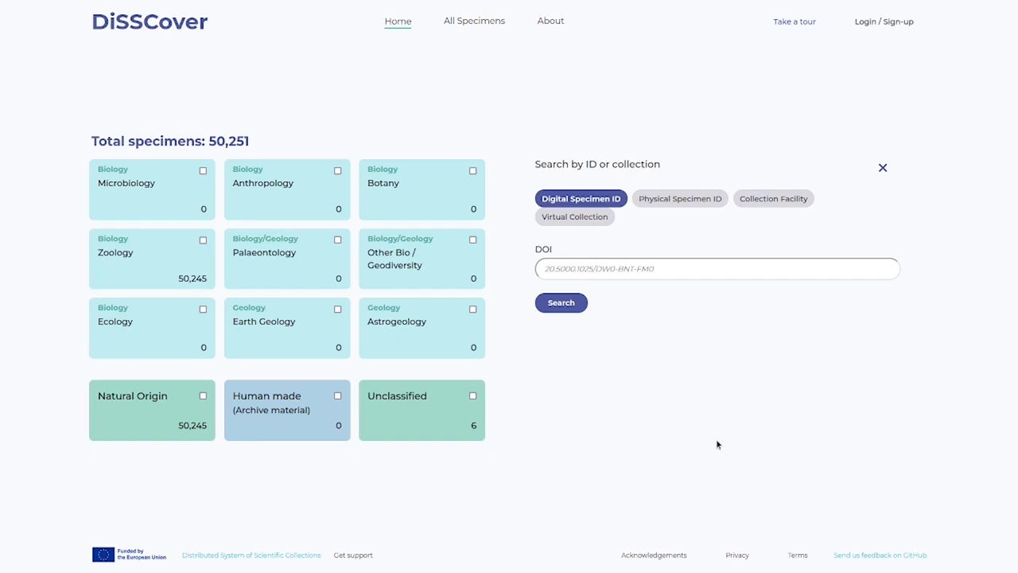
left_click(686, 205)
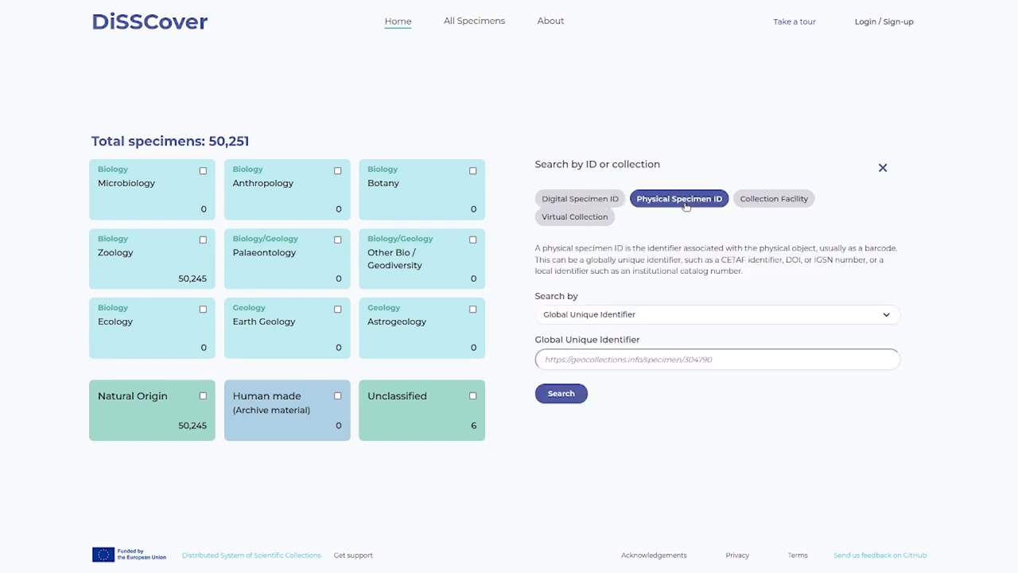
left_click(790, 200)
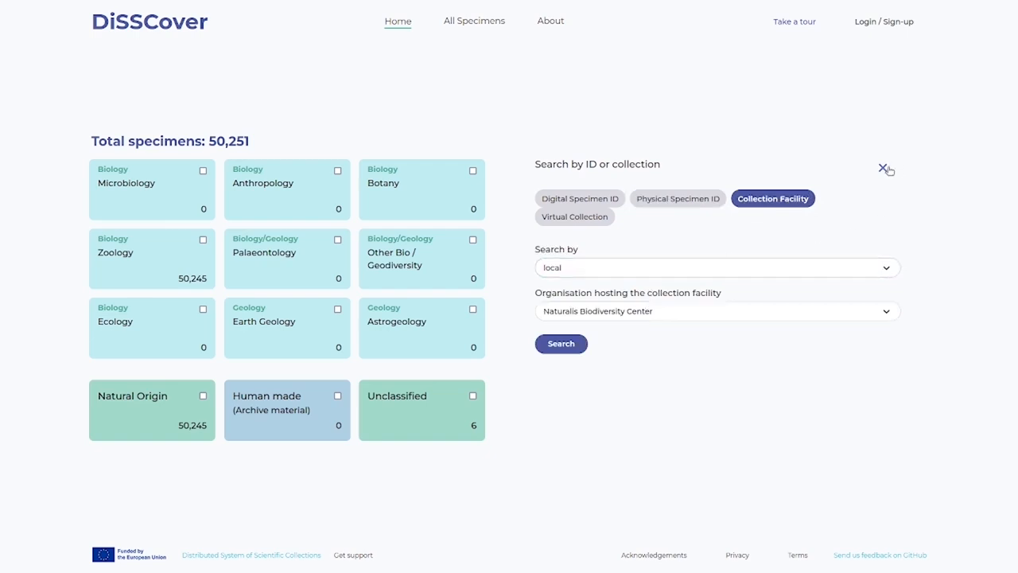
left_click(884, 169)
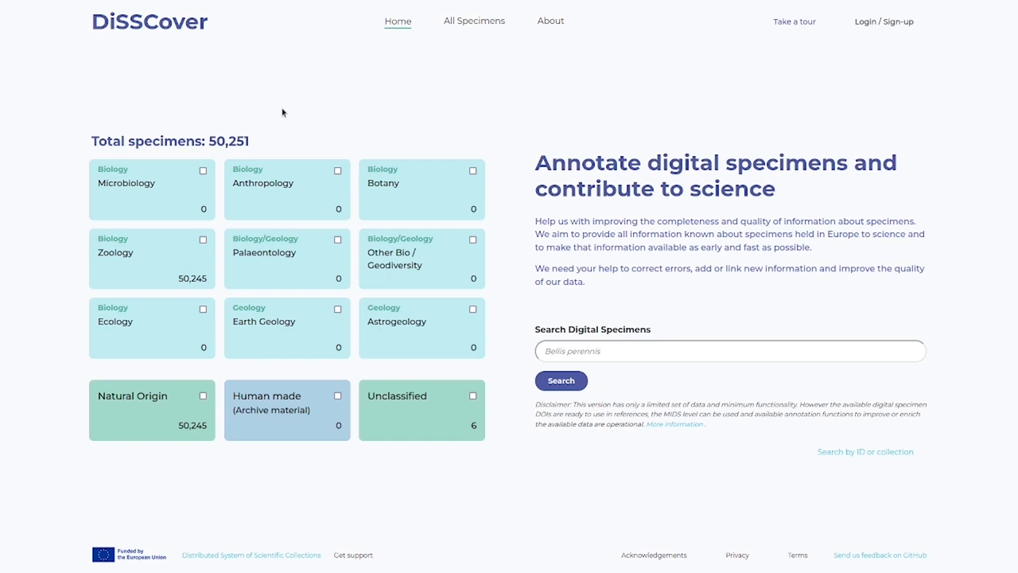
- Search the digital specimens for Spirobranchus within the Zoology discipline
left_click(145, 270)
left_click(602, 350)
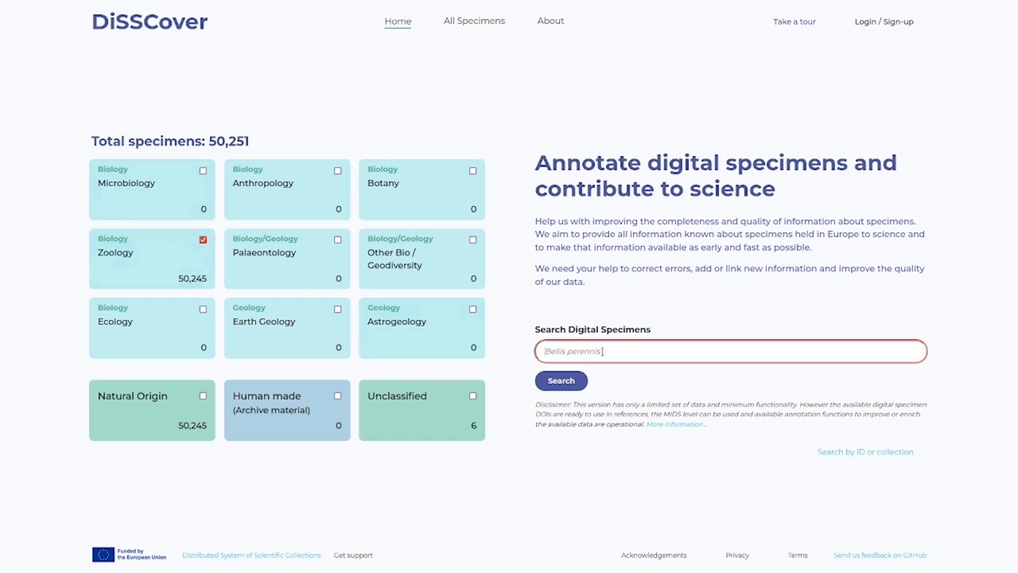
type("Spi")
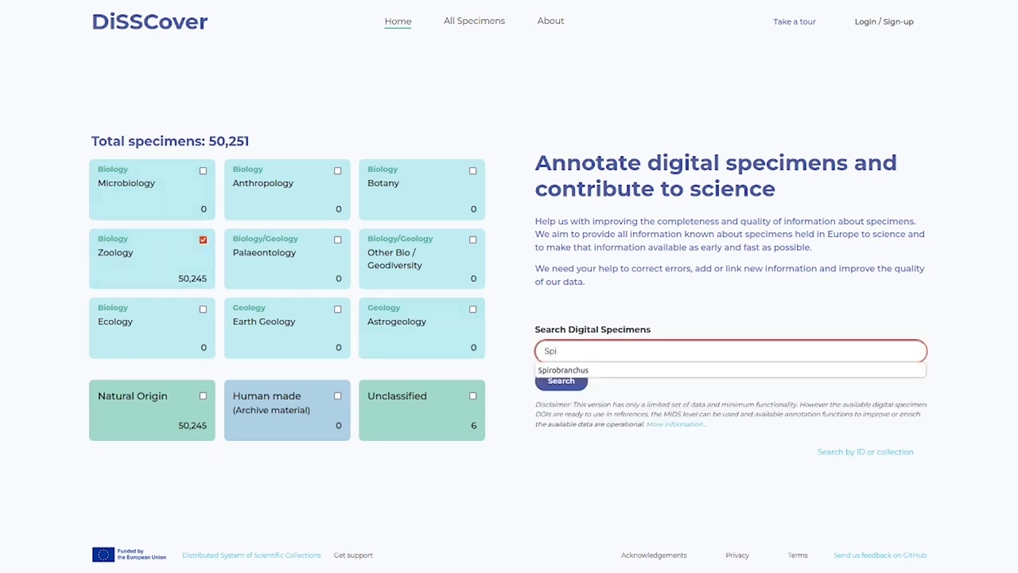
left_click(620, 368)
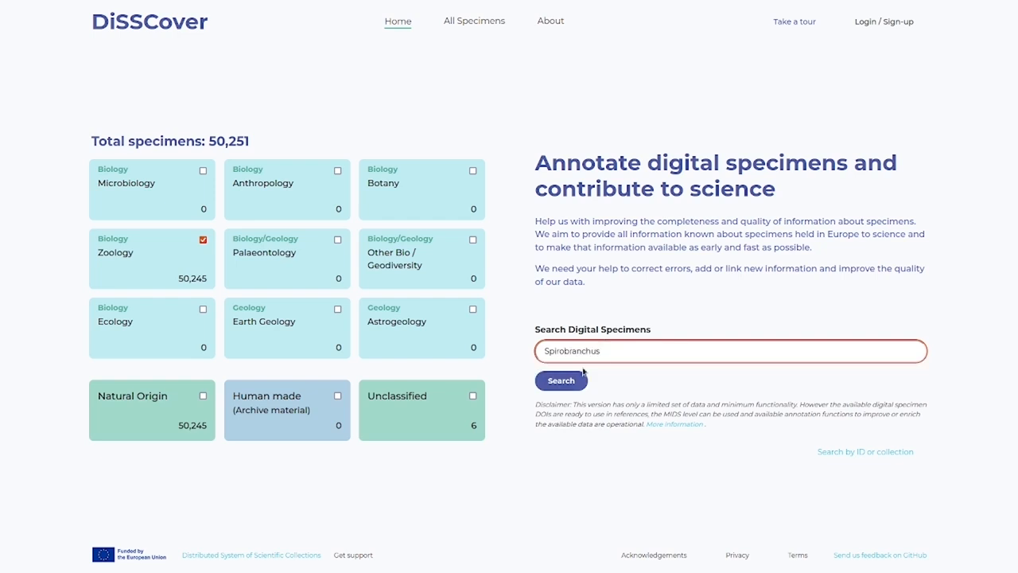
left_click(563, 383)
left_click(563, 388)
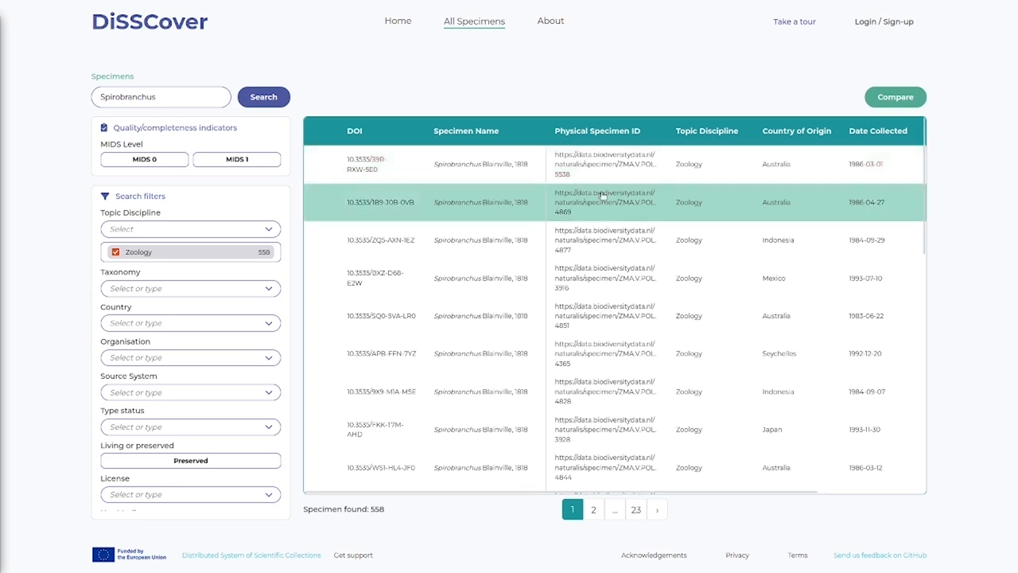
- Preview several Spirobranchus specimens from the results, including 10.3535/APB-FFN-7YZ and its DOI, and close the preview
left_click(618, 167)
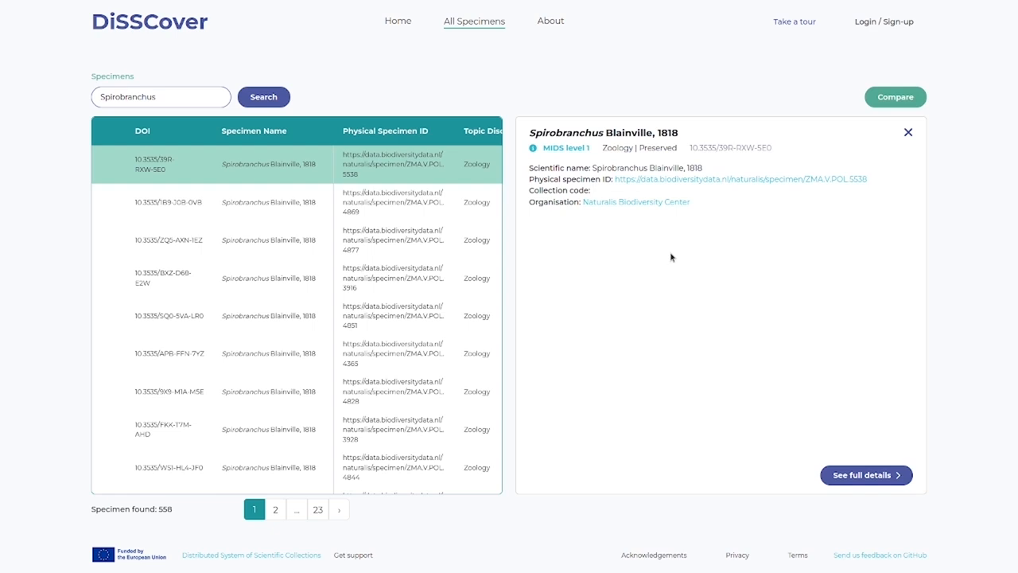
left_click(299, 211)
left_click(311, 248)
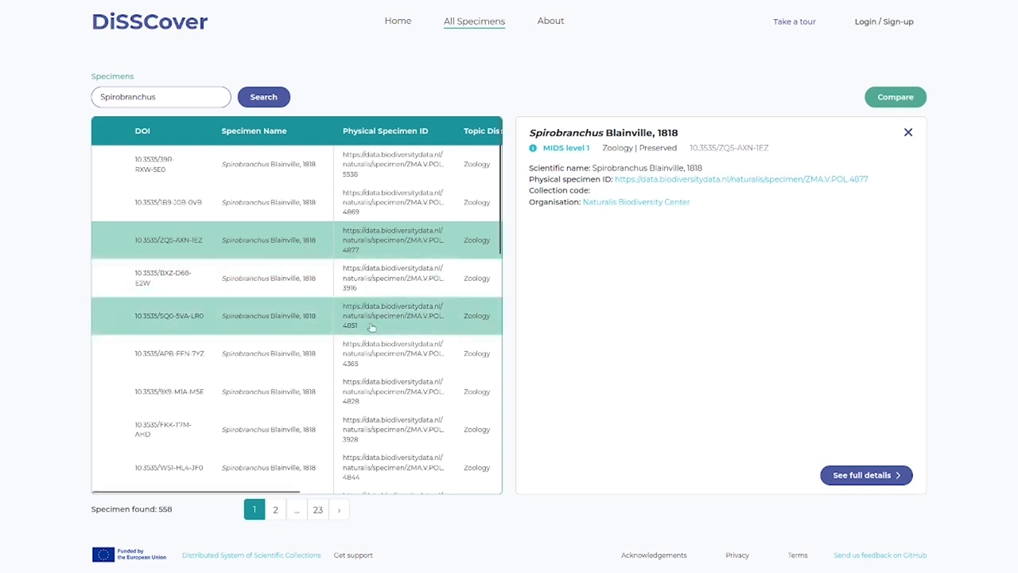
left_click(342, 352)
left_click_drag(690, 148, 772, 148)
left_click(669, 297)
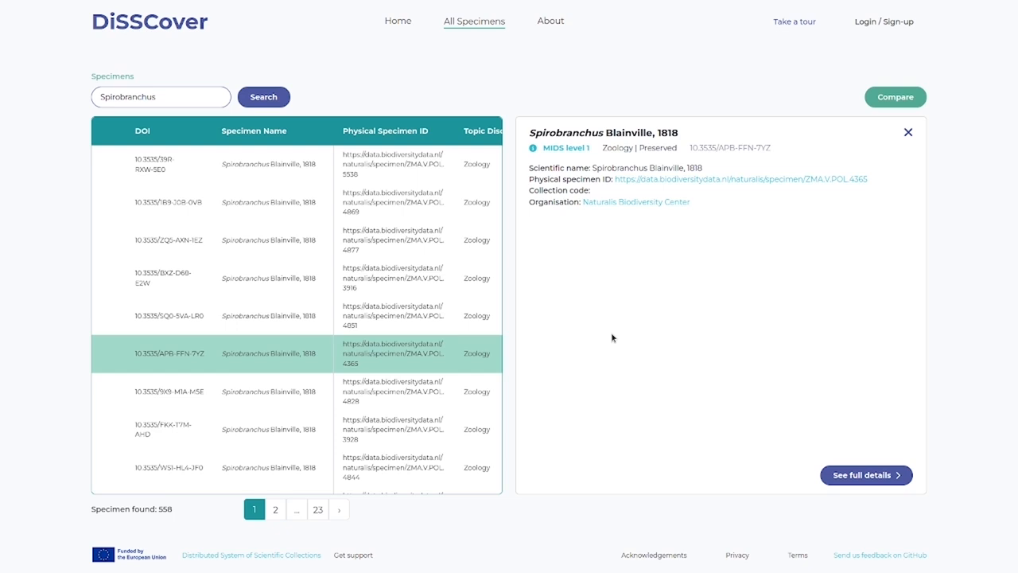
left_click(908, 132)
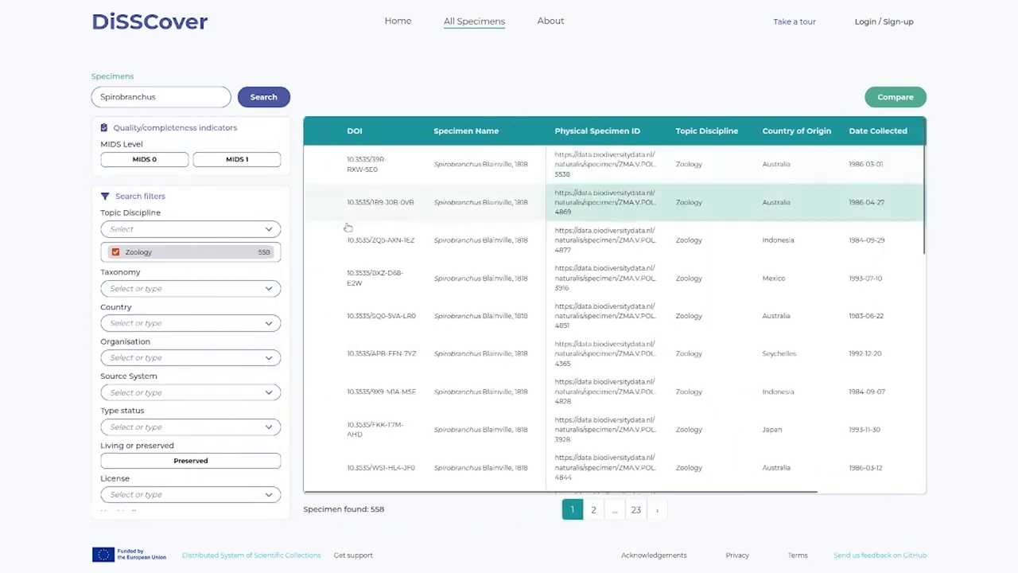
- Filter the Spirobranchus results by the country Netherlands
left_click(156, 321)
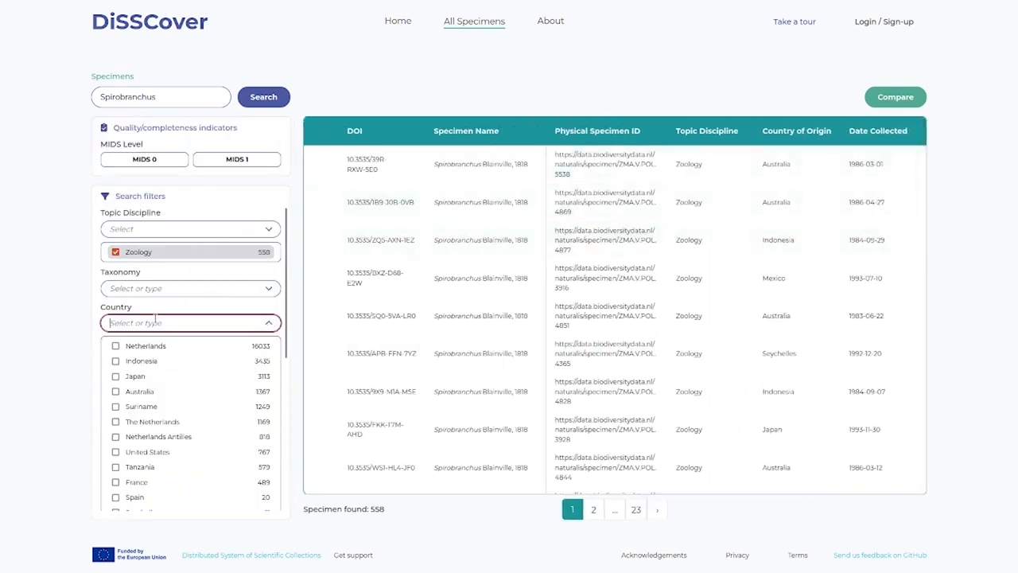
left_click(151, 346)
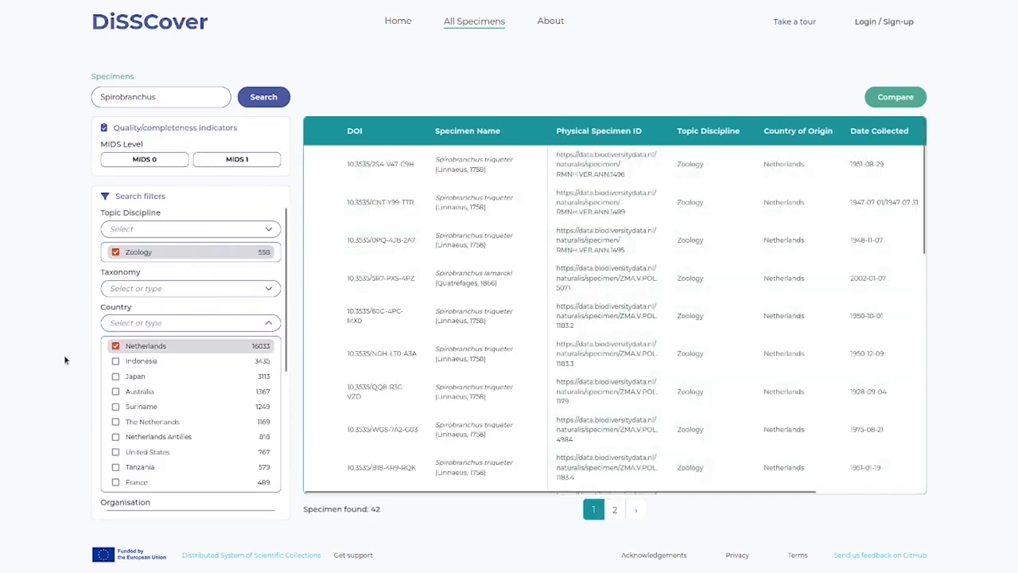
left_click(63, 359)
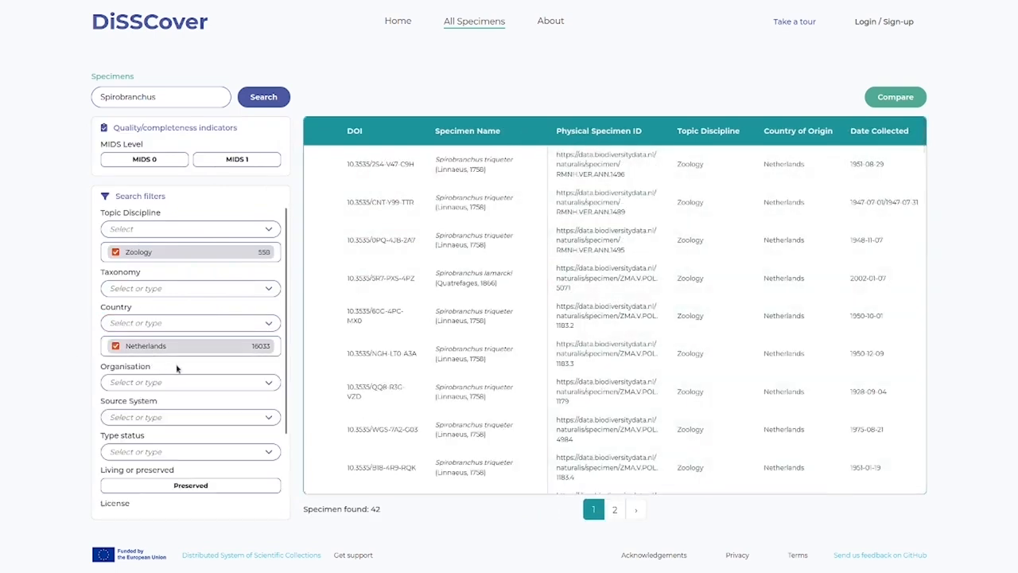
- Limit the results to specimens that have media and remove the Netherlands country filter
scroll(177, 368, "down", 1)
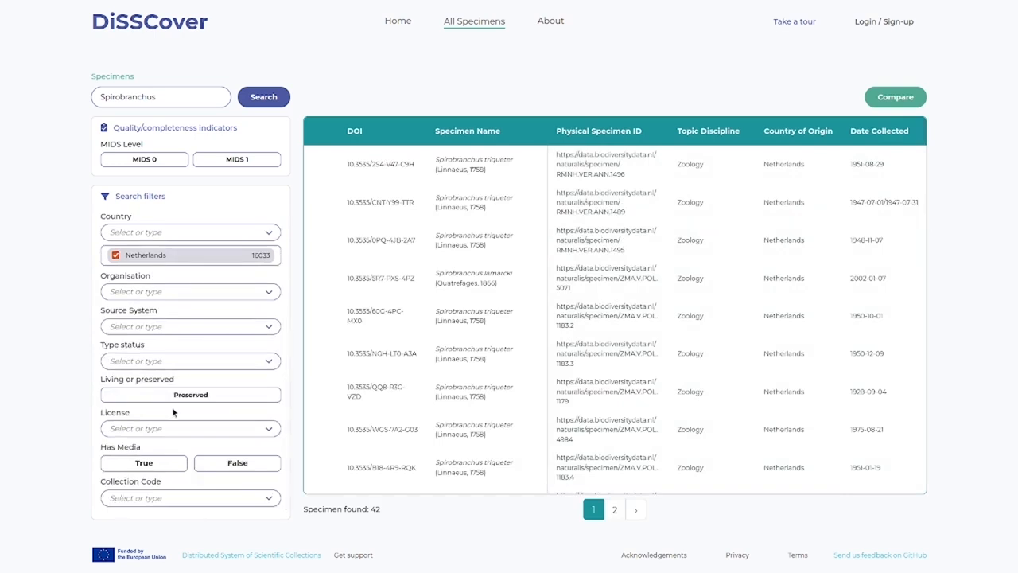
left_click(148, 466)
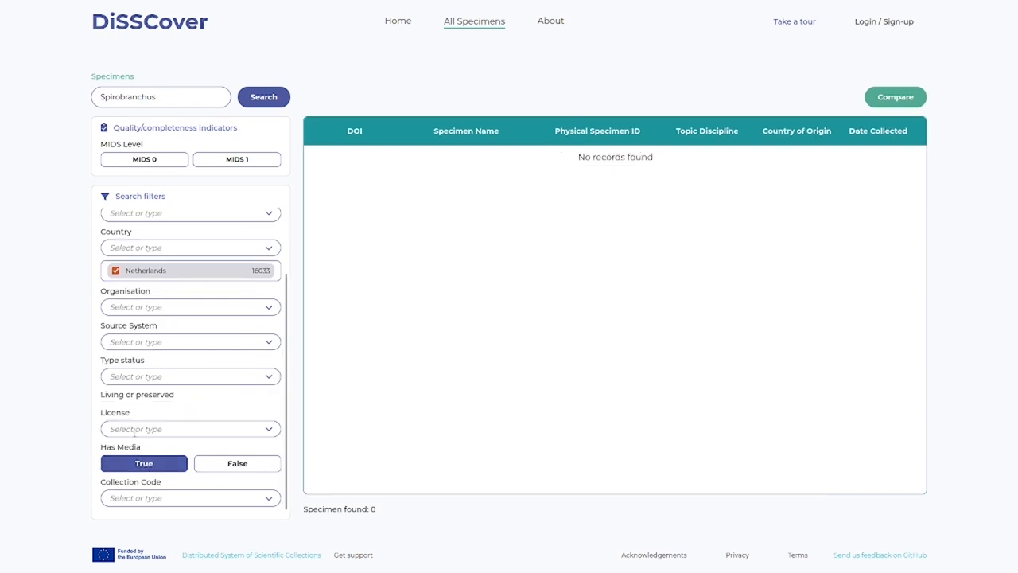
scroll(153, 444, "up", 2)
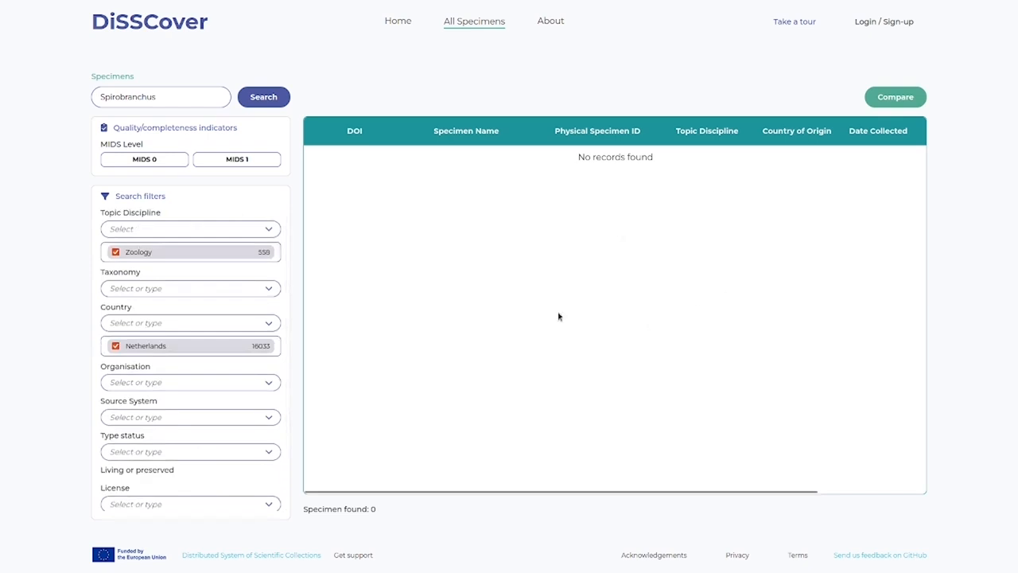
left_click(175, 353)
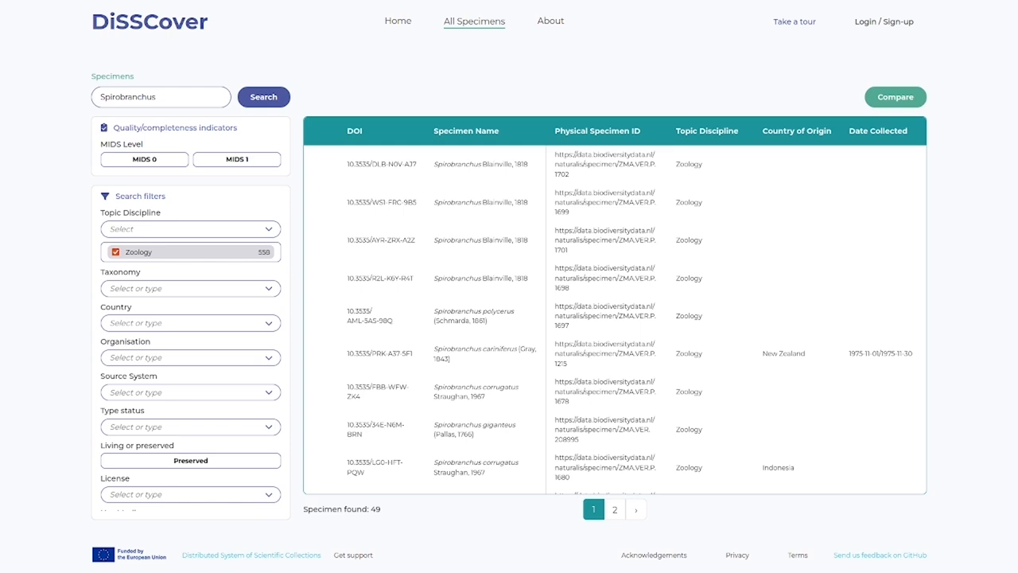
- Look up Spirobranchus in the taxonomy filter and restrict the results to Spirobranchus giganteus (Pallas, 1766)
left_click(175, 288)
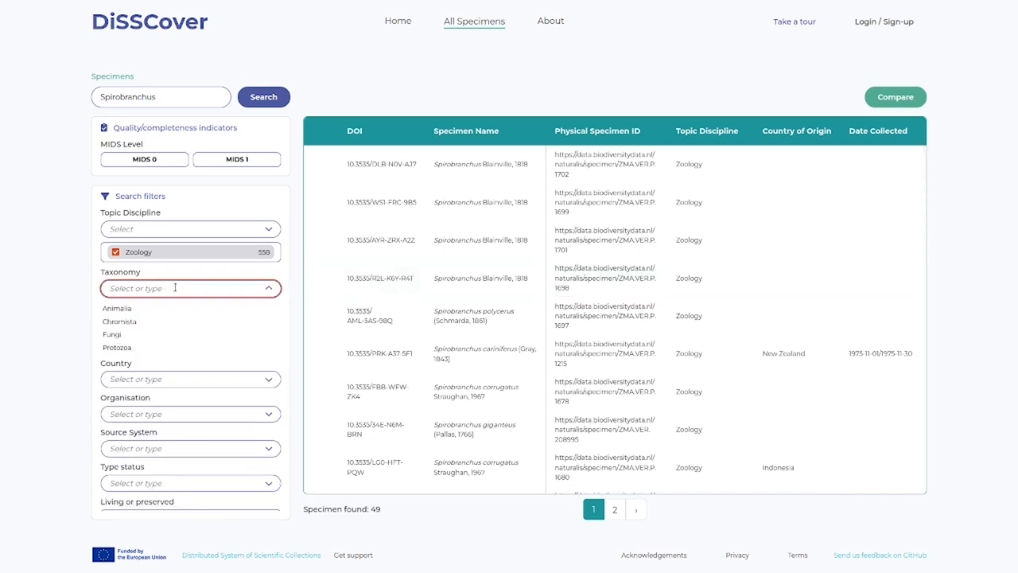
type("Spirobranchus")
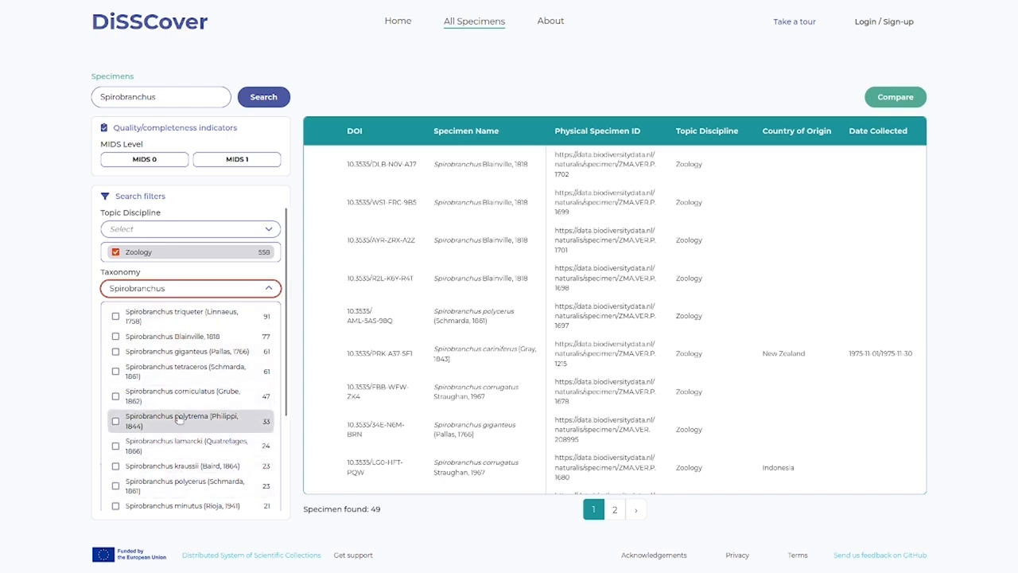
left_click(201, 355)
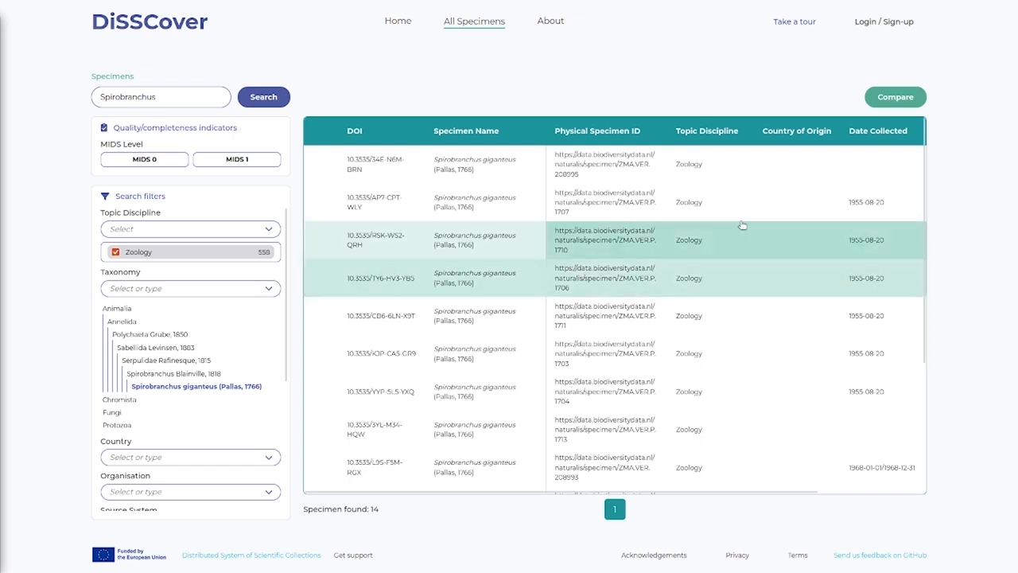
- Compare the first three Spirobranchus giganteus specimens in the results
left_click(887, 97)
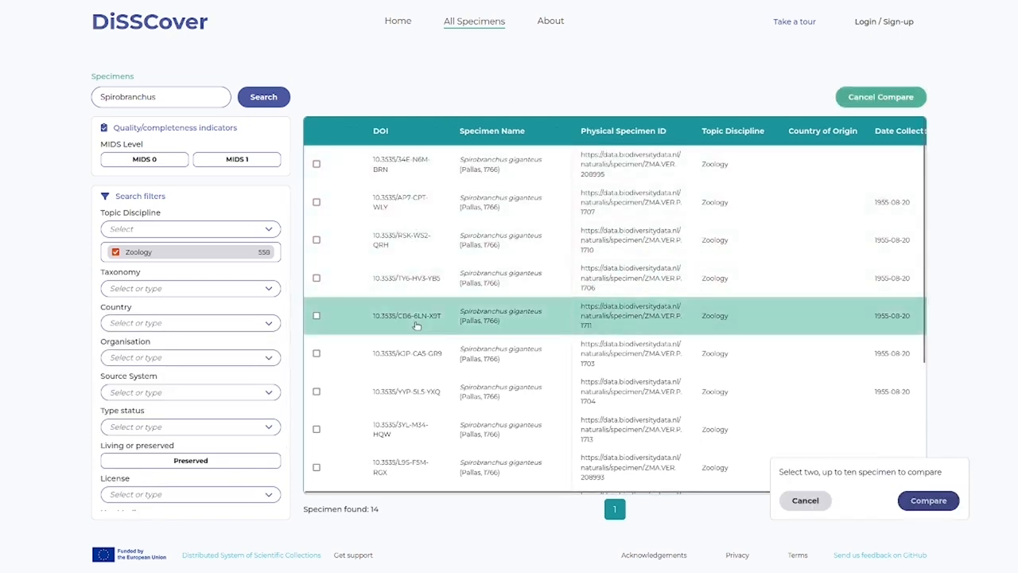
left_click(433, 168)
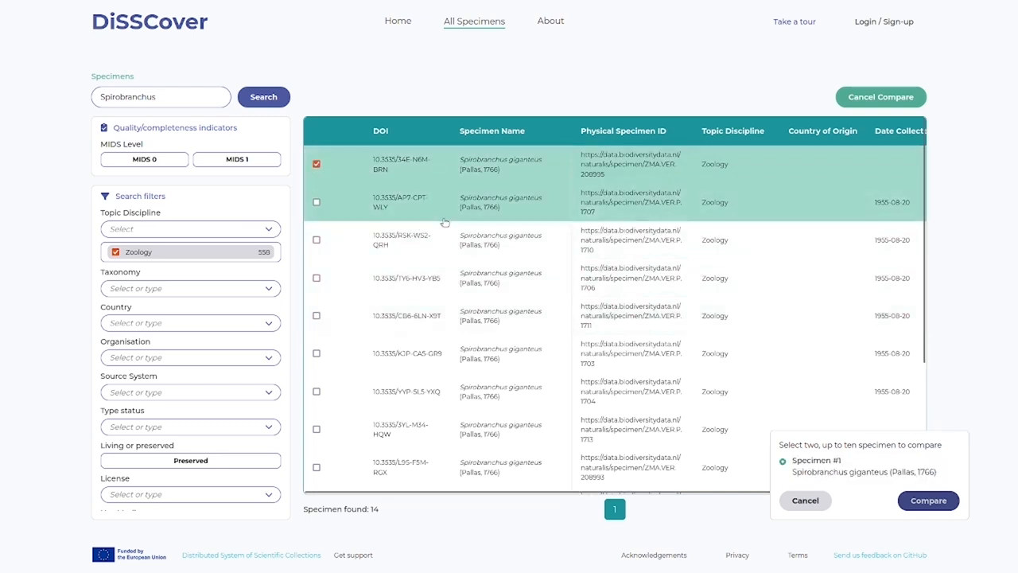
left_click(445, 220)
left_click(448, 247)
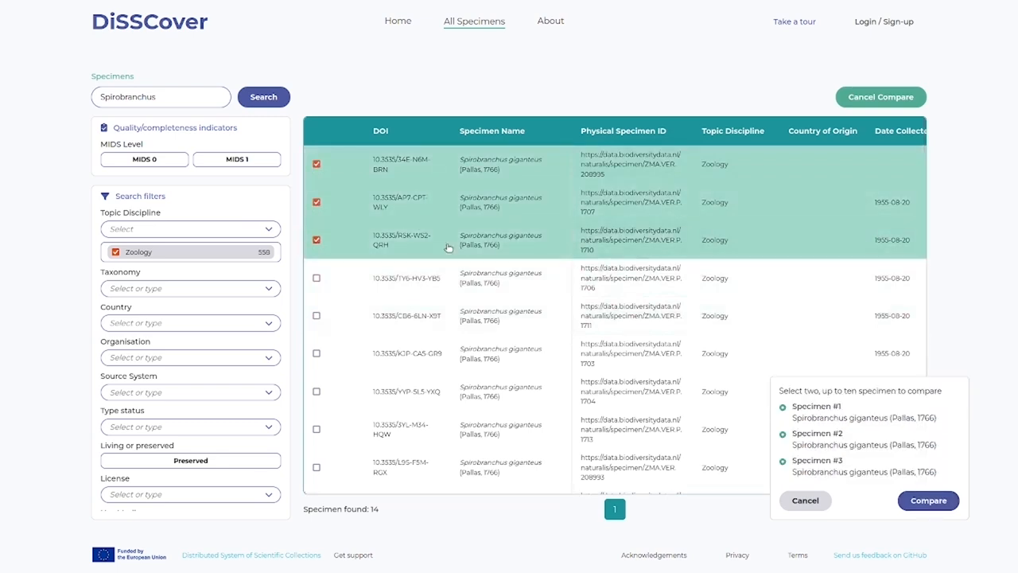
left_click(926, 502)
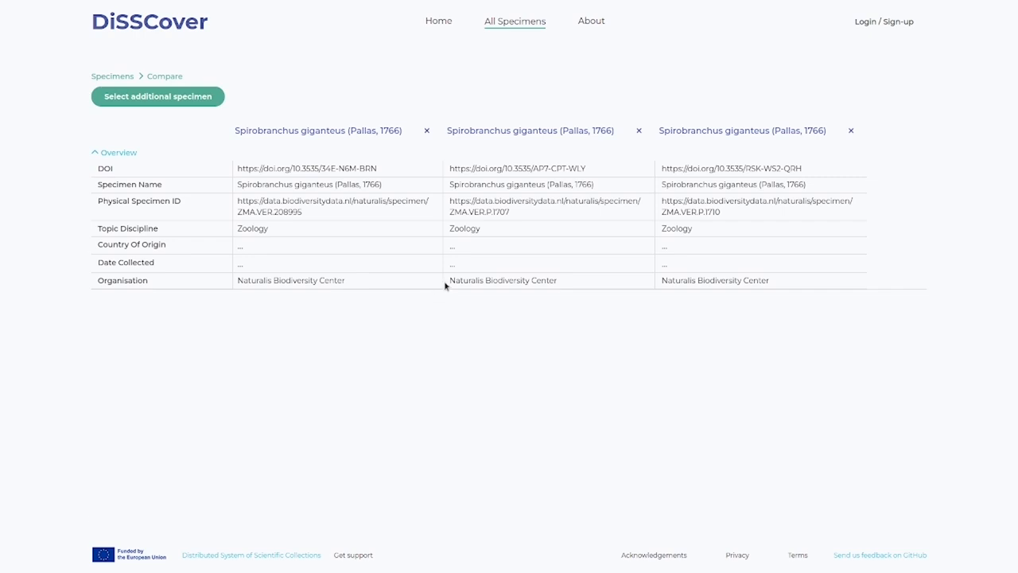
- Replace the third specimen in the comparison with Hediste diversicolor specimen 10.3535/HSG-HV5-E75 and run the comparison again
left_click(850, 130)
left_click(216, 104)
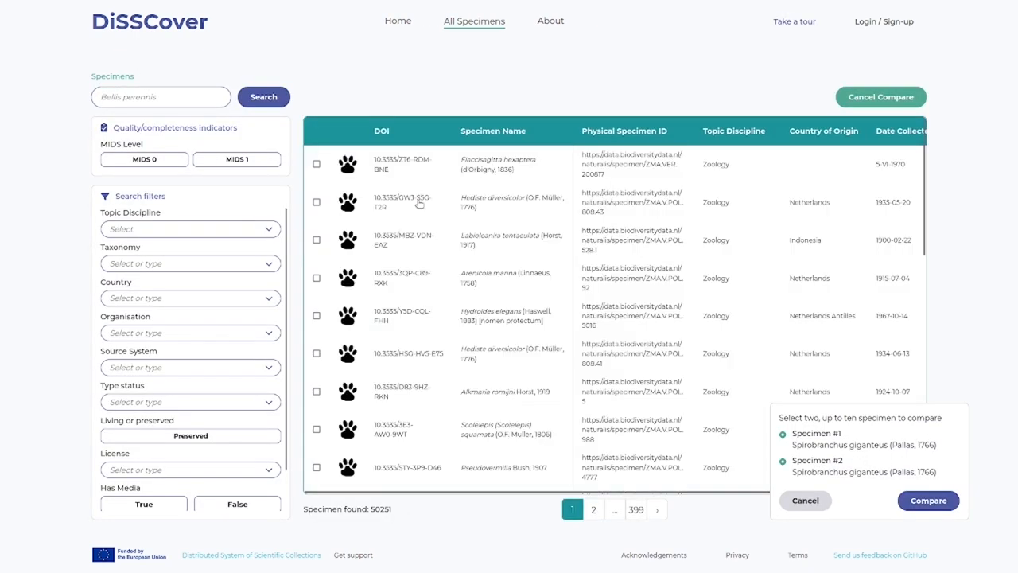
left_click(442, 367)
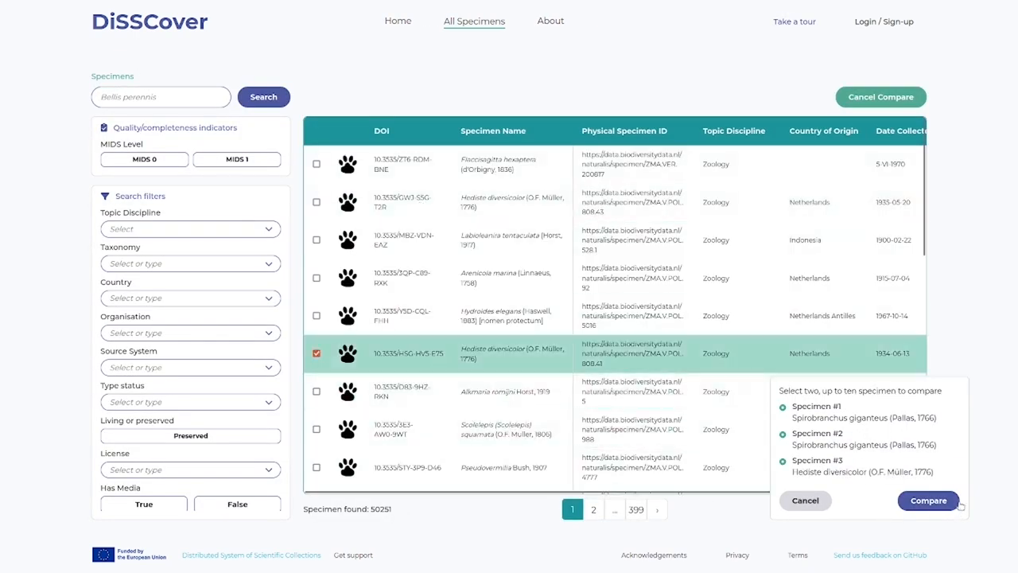
left_click(946, 502)
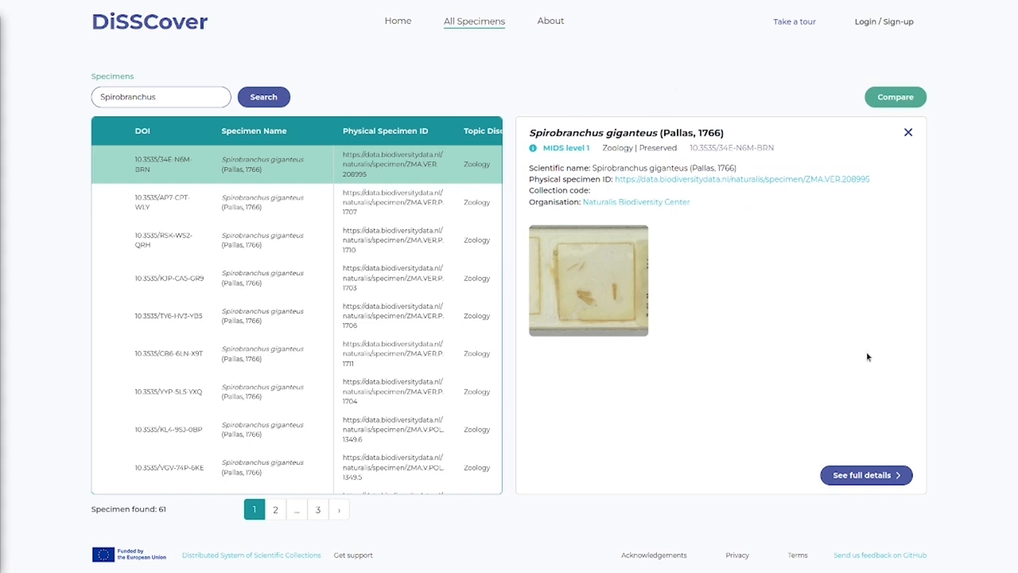
- Open the full details of Spirobranchus giganteus specimen 10.3535/34E-N6M-BRN and check its available versions
left_click(866, 476)
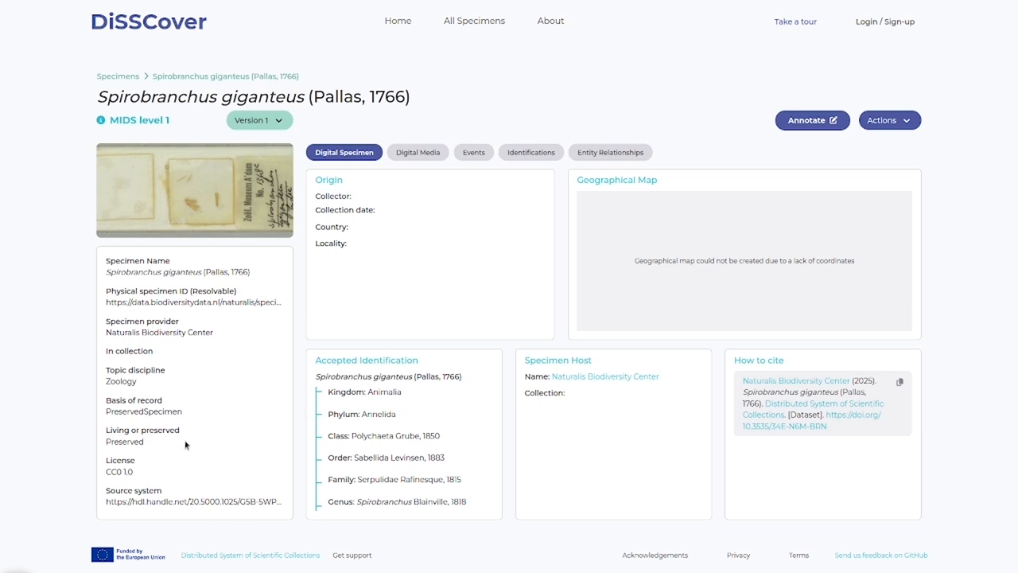
left_click(278, 121)
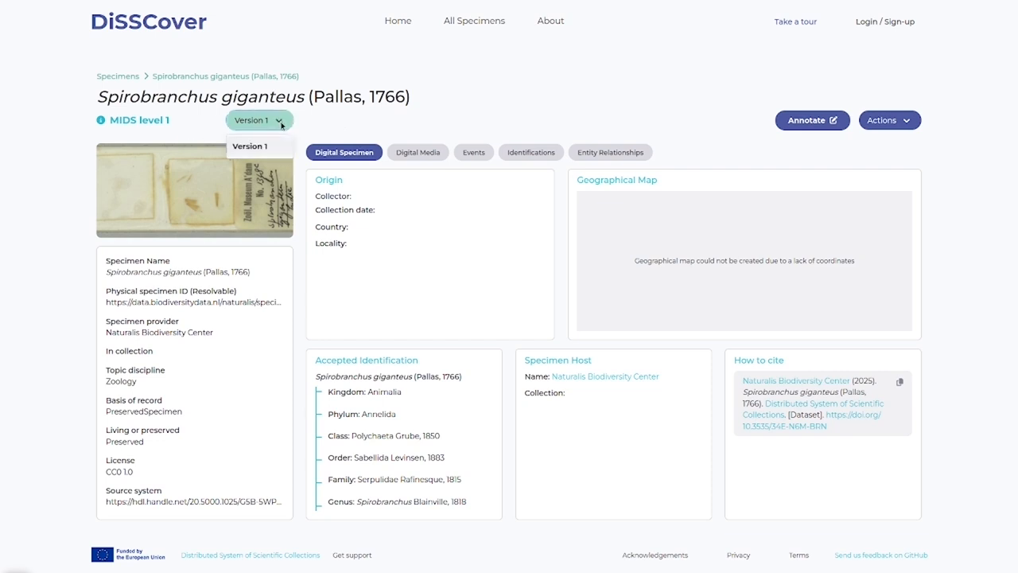
left_click(354, 120)
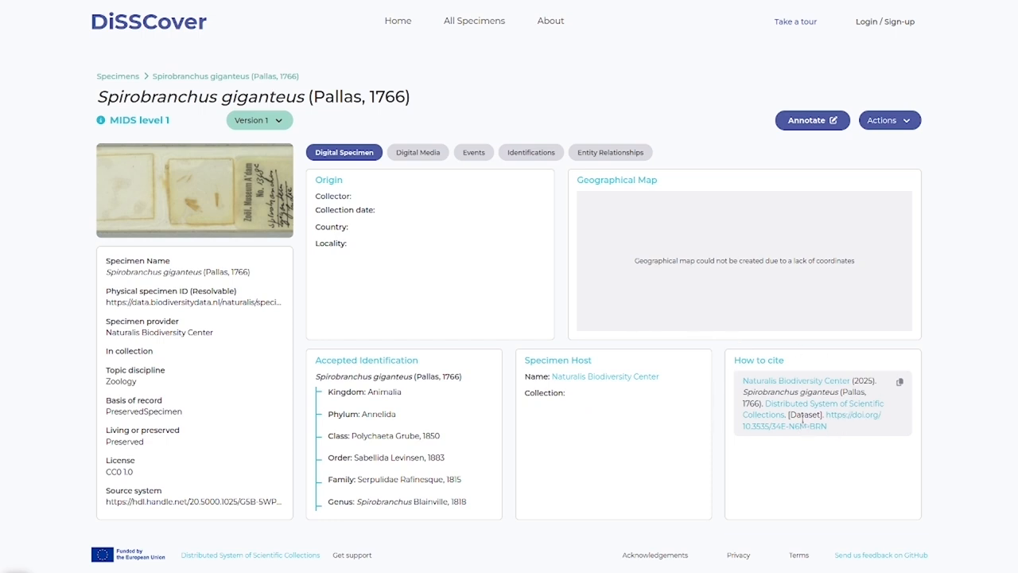
- Review the specimen's digital media, events and identifications
right_click(418, 155)
left_click(417, 156)
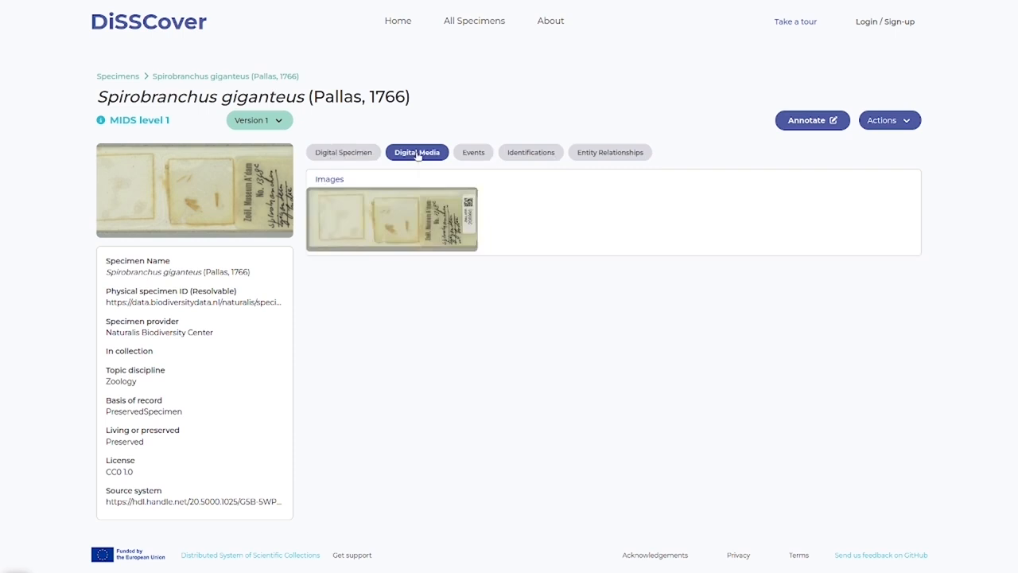
left_click(472, 153)
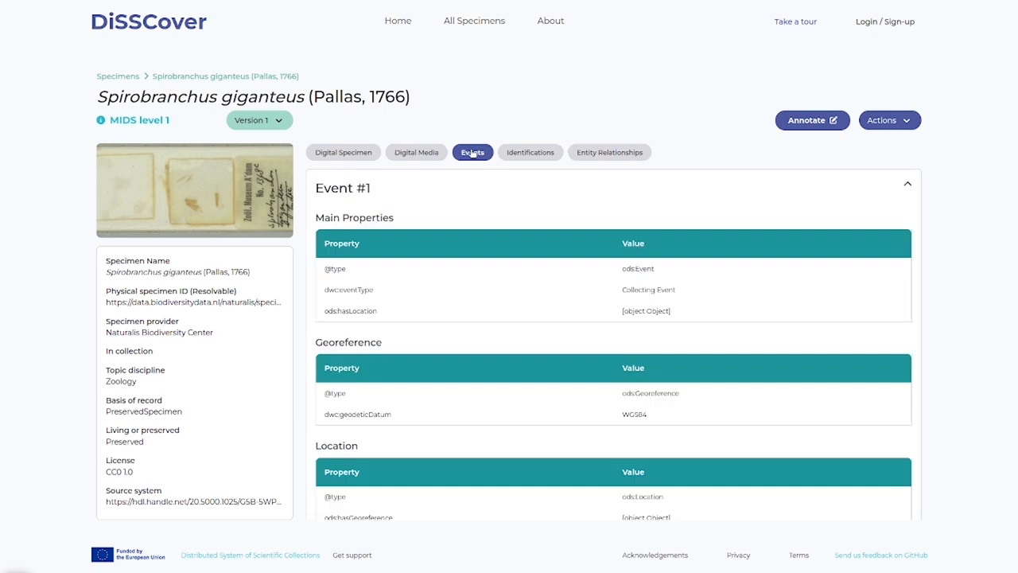
left_click(549, 156)
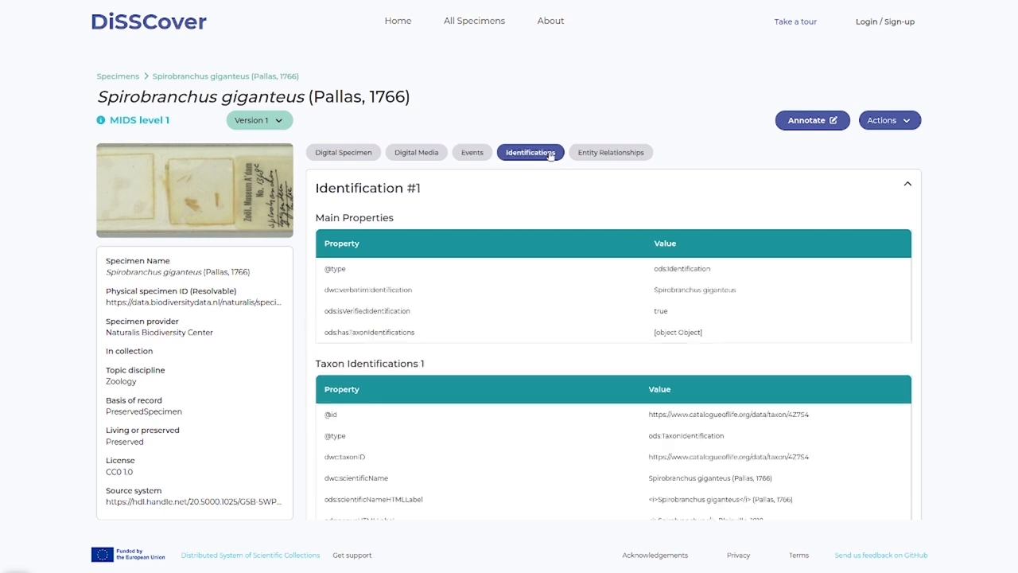
- Review the entity relationships graph of the Spirobranchus giganteus specimen
left_click(611, 155)
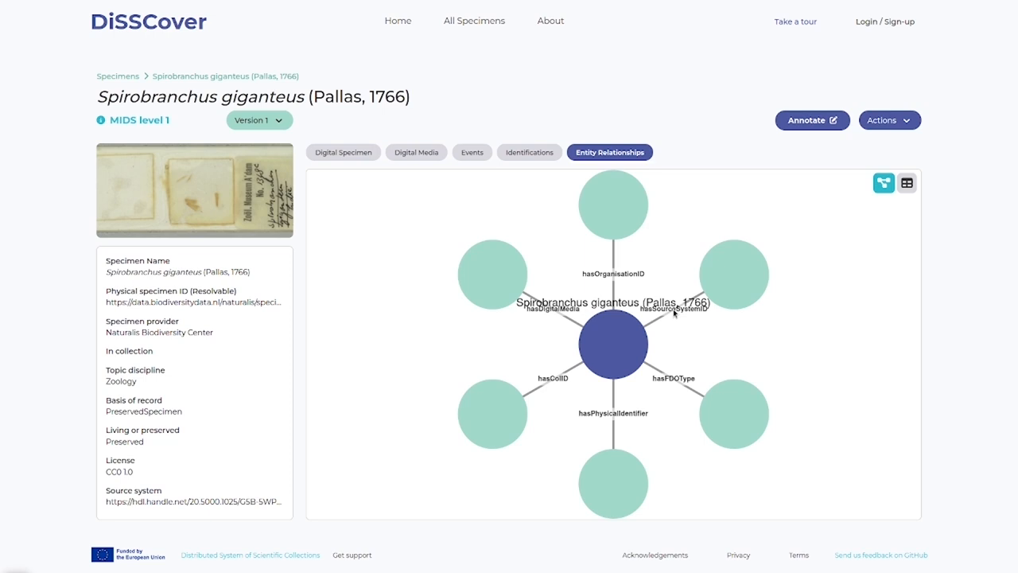
left_click(602, 218)
left_click(796, 23)
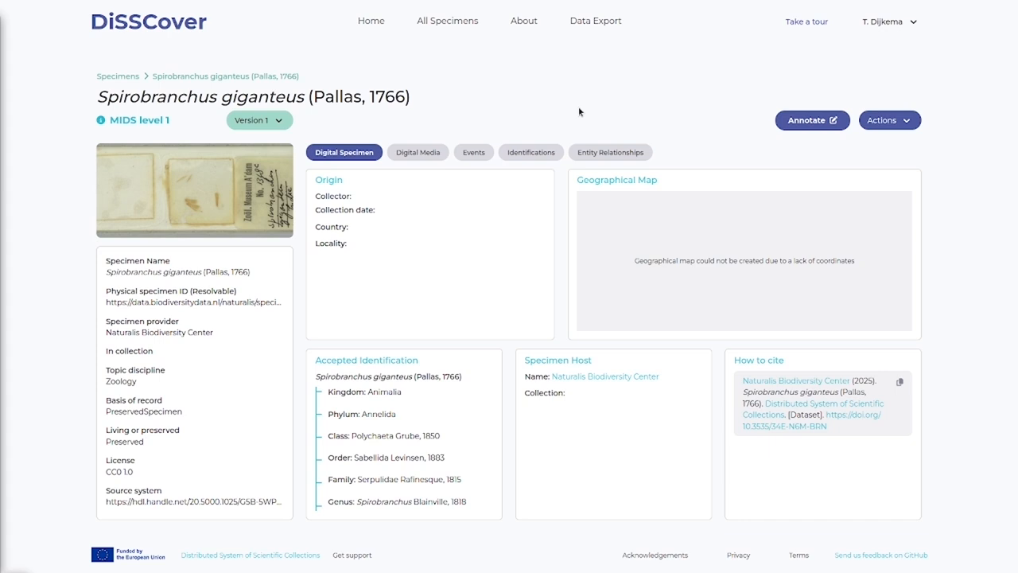
- Start annotating the specimen, and check the motivation filter options and the account options
left_click(812, 120)
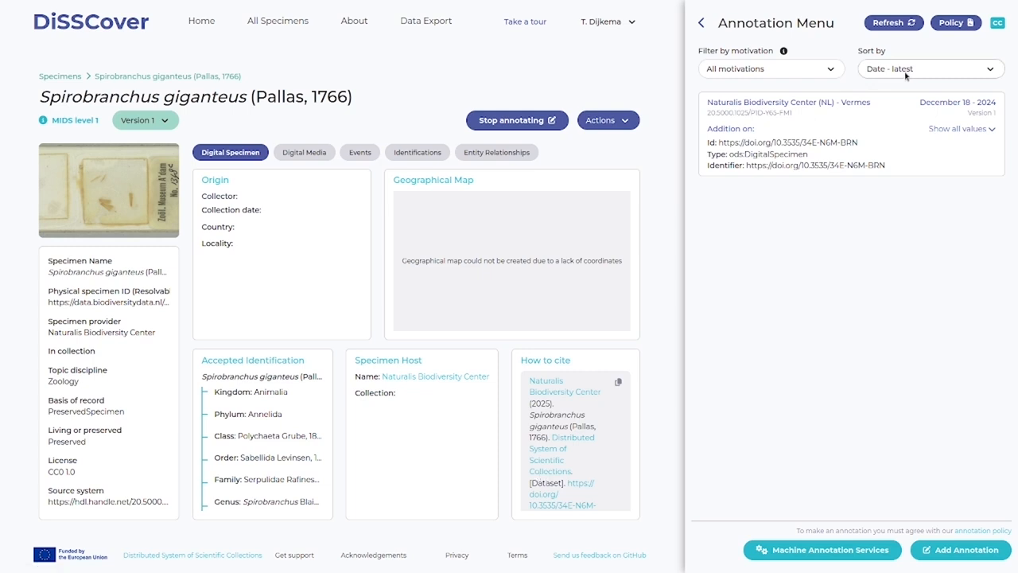
left_click(793, 74)
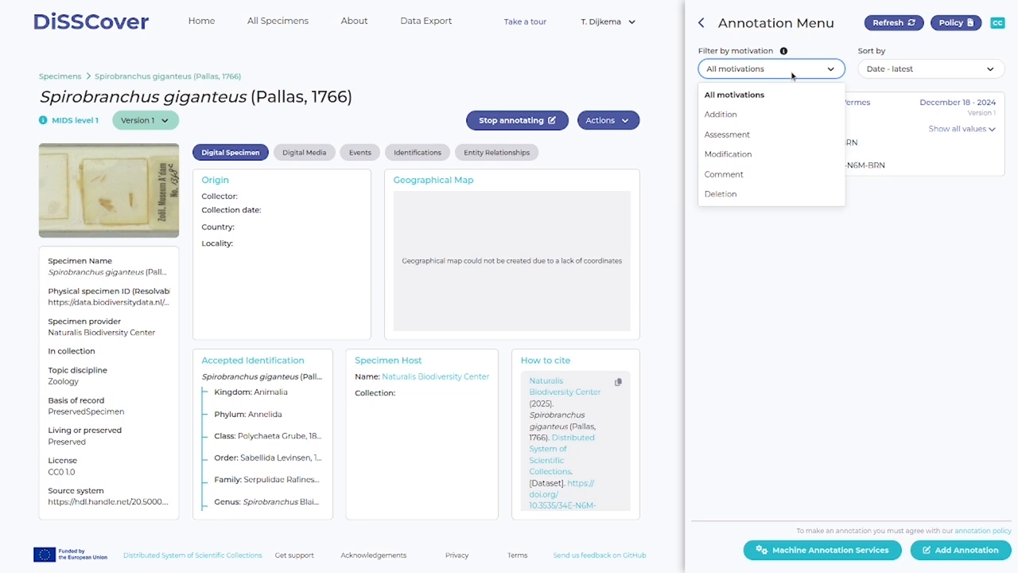
left_click(794, 277)
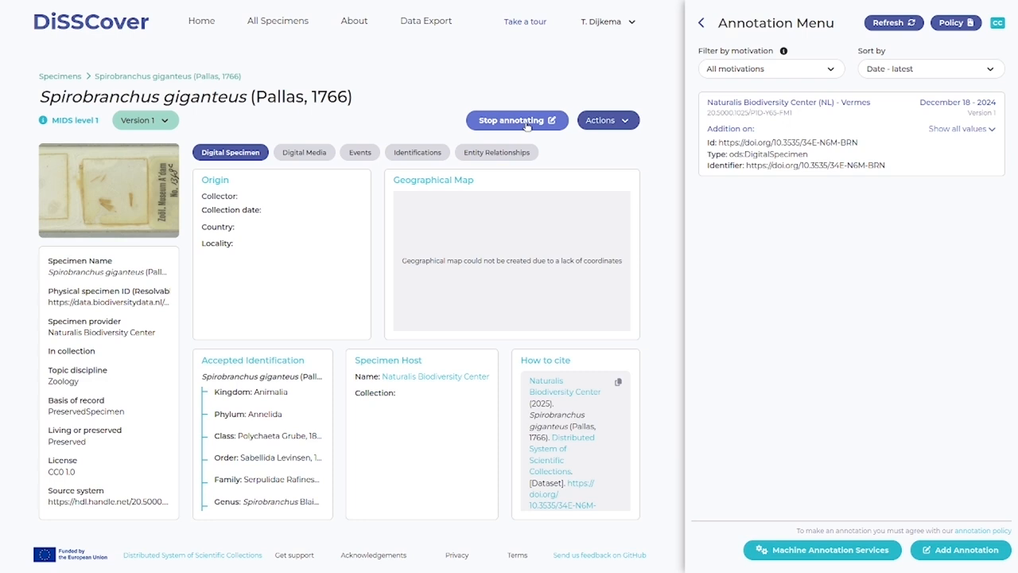
left_click(621, 26)
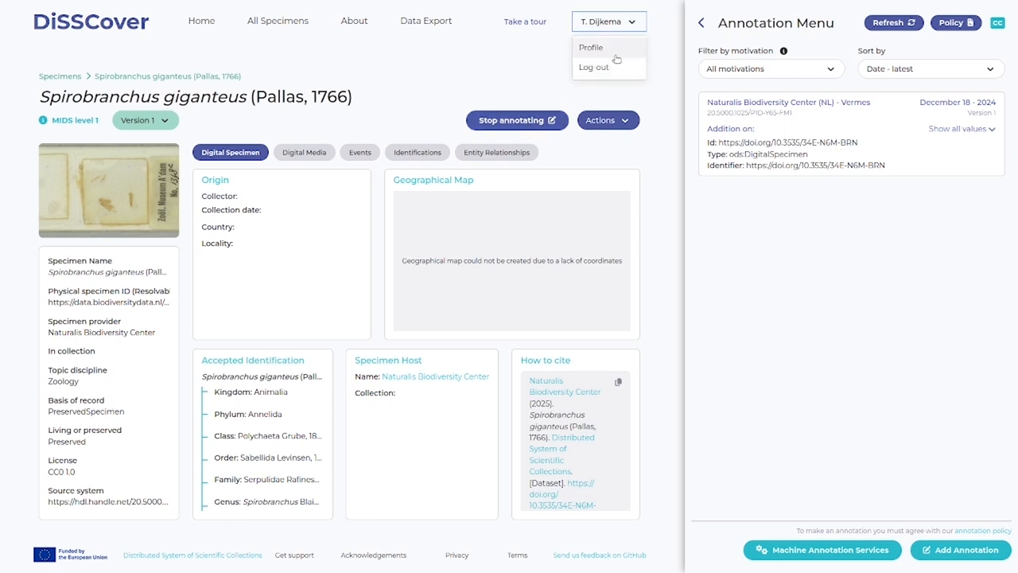
left_click(804, 363)
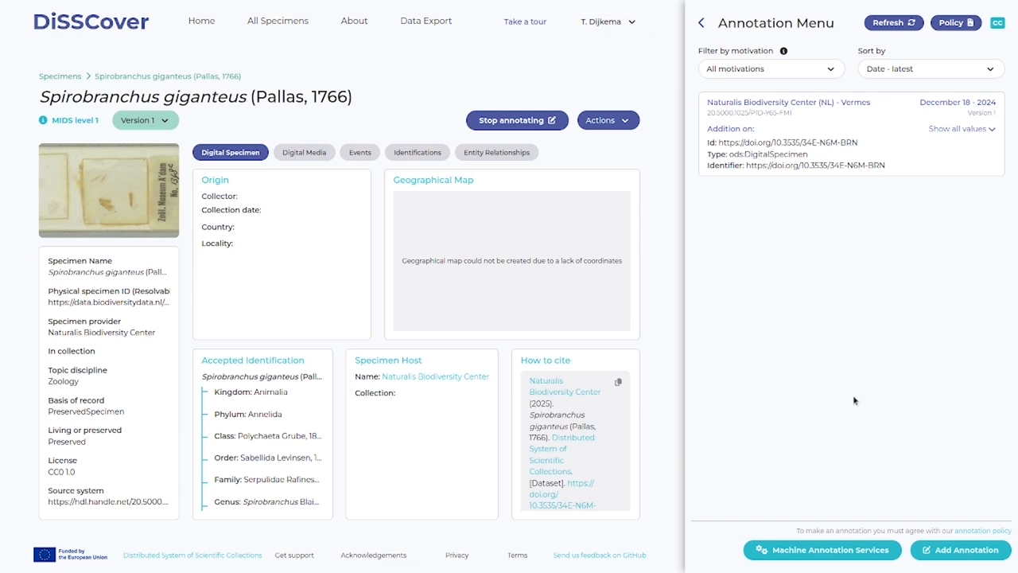
- Start a new annotation and check which classes and individual terms can be selected as its target
left_click(957, 551)
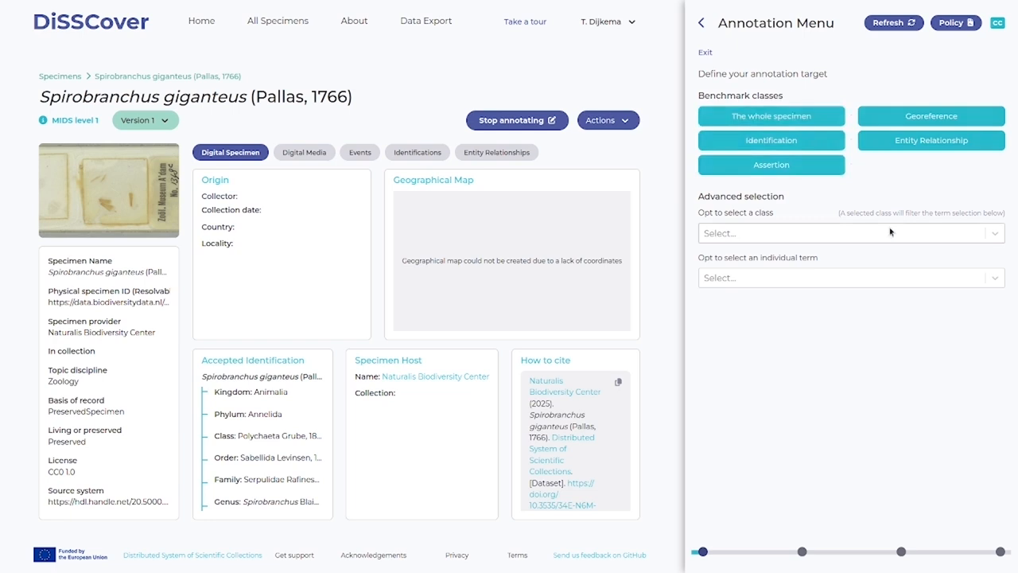
left_click(828, 239)
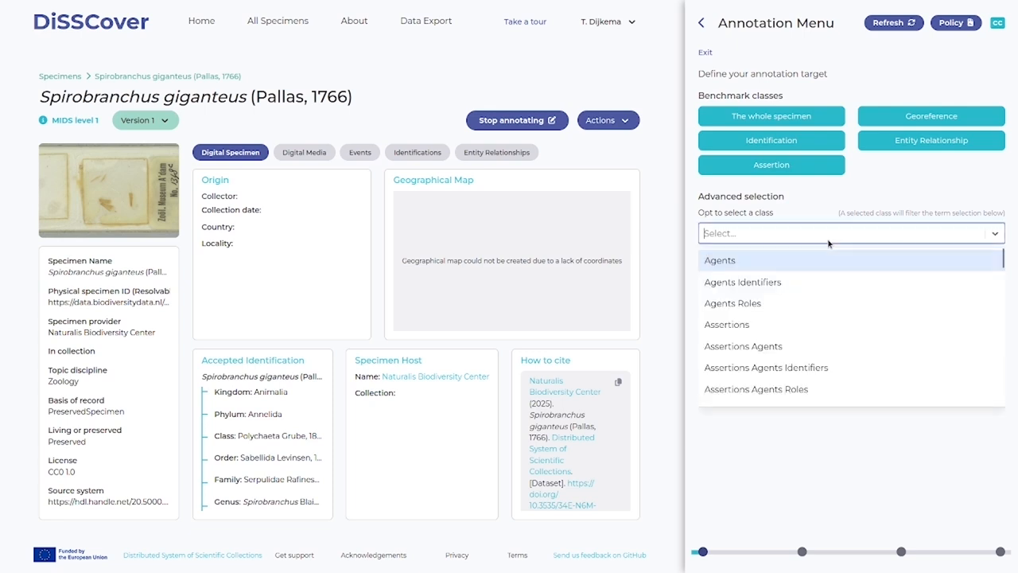
left_click(848, 211)
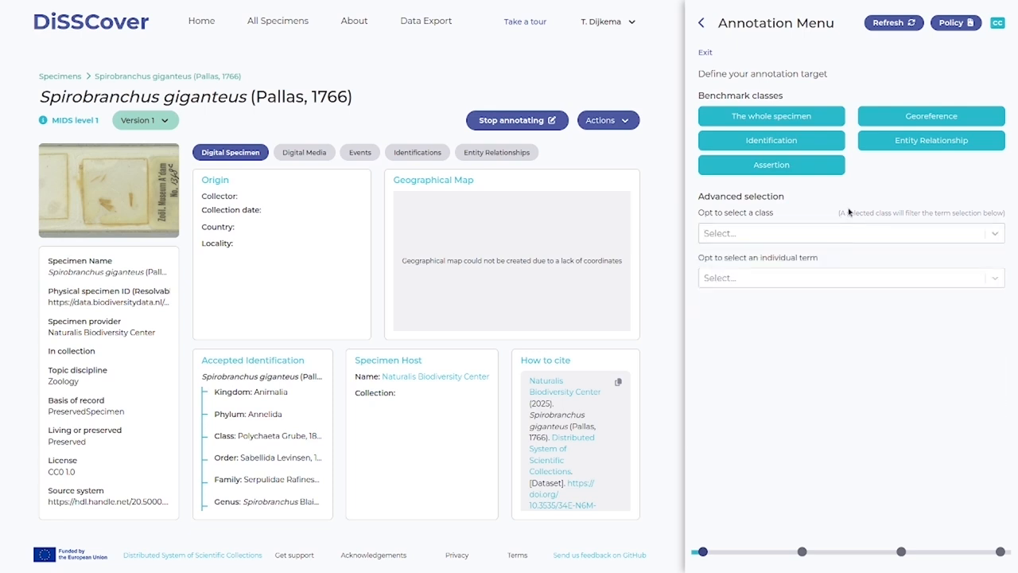
left_click(825, 280)
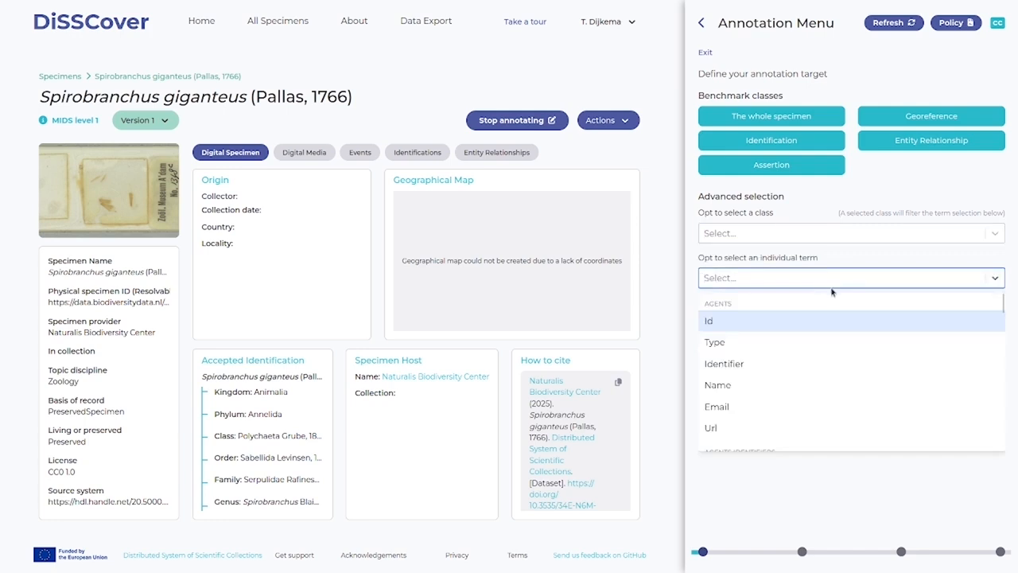
left_click(829, 209)
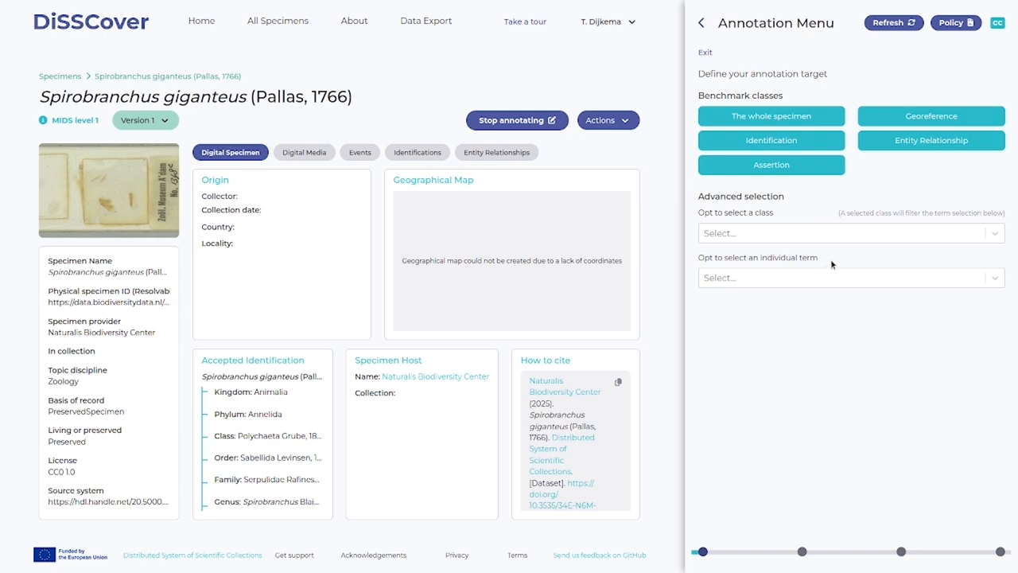
- Target the Identification class, choose to add a new instance of it and proceed to its values
left_click(804, 144)
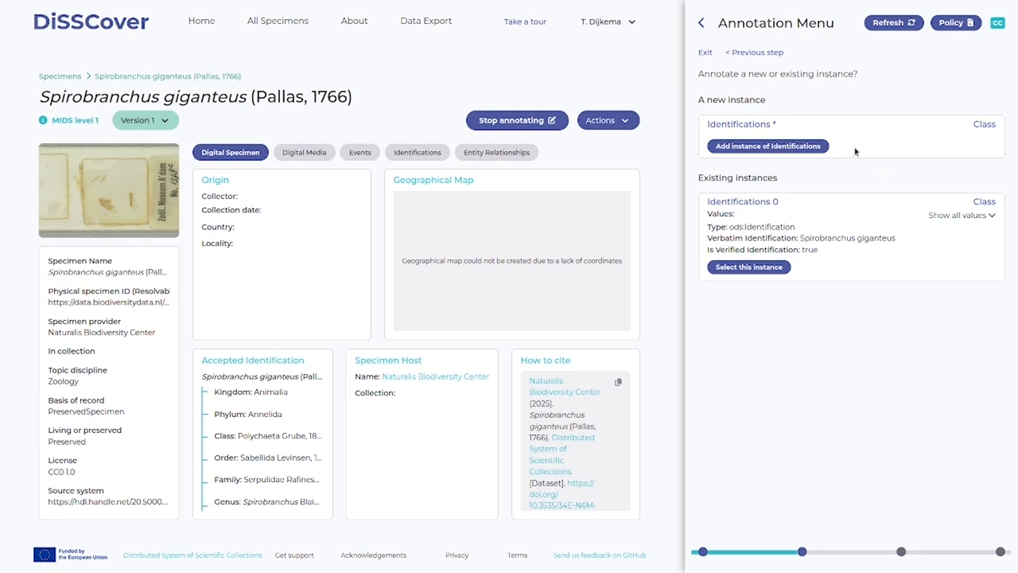
left_click(787, 151)
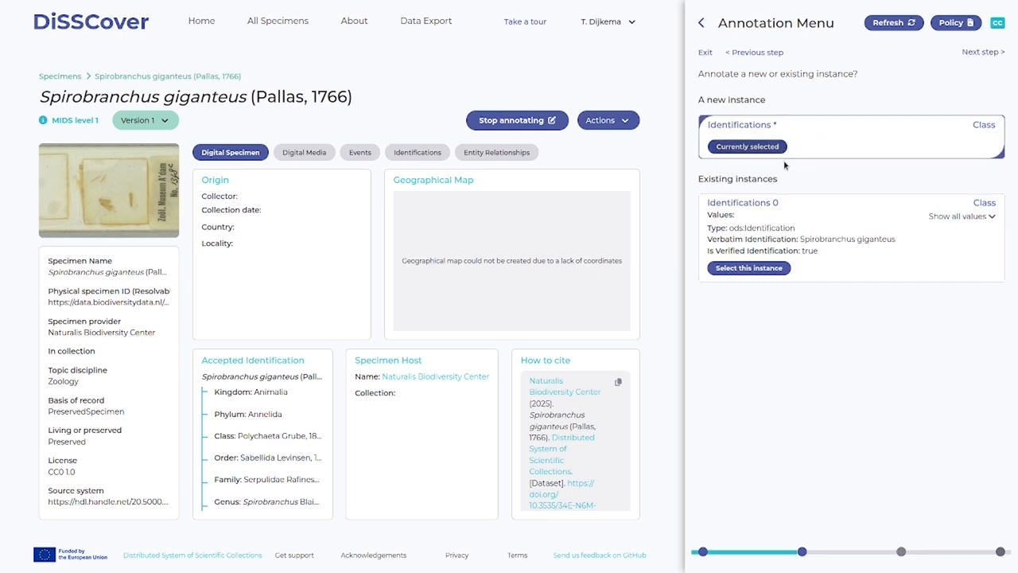
left_click(987, 53)
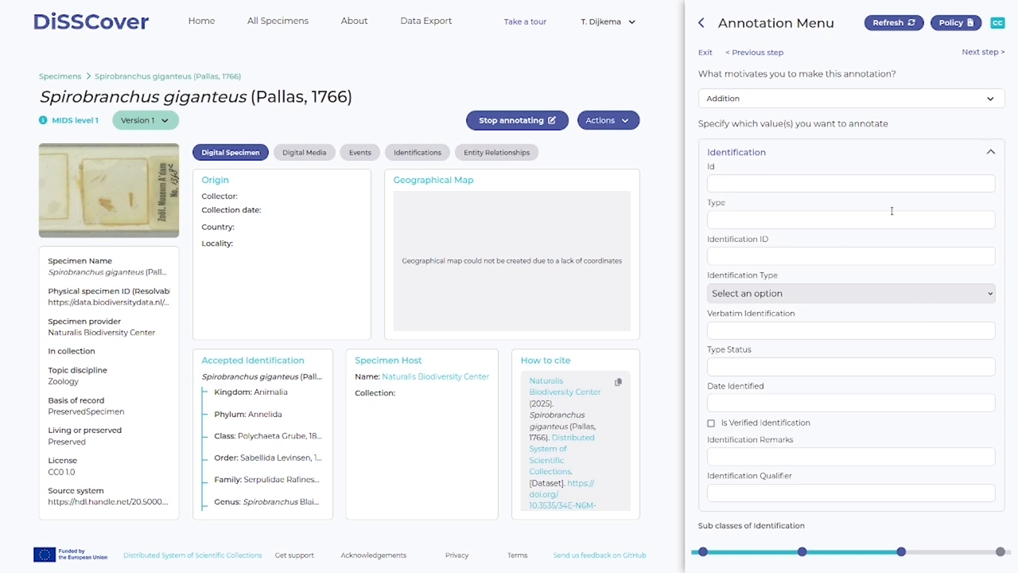
- Set the new identification's Date Identified to January 06 - 2025 and collapse its main properties
left_click(780, 404)
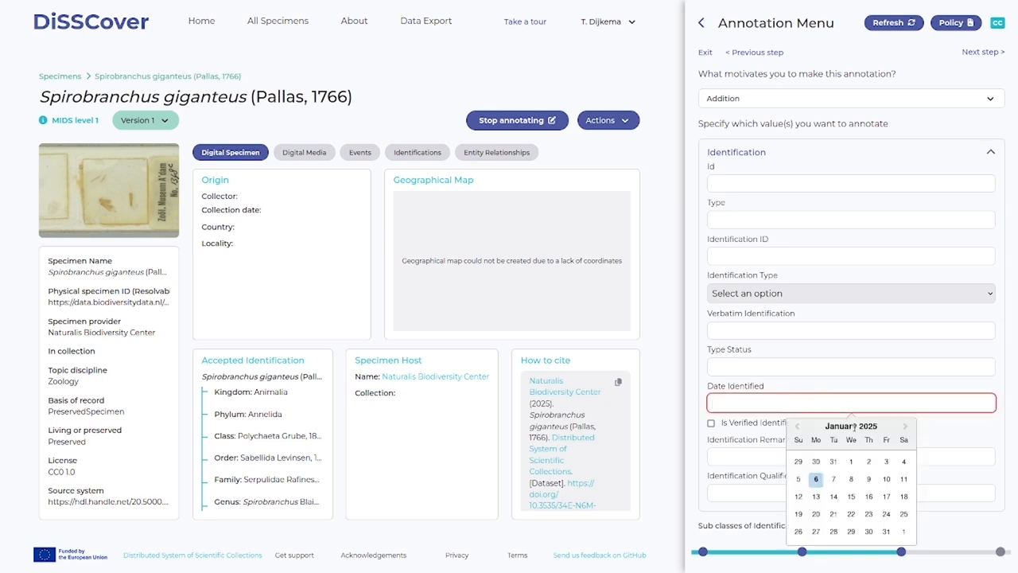
left_click(817, 480)
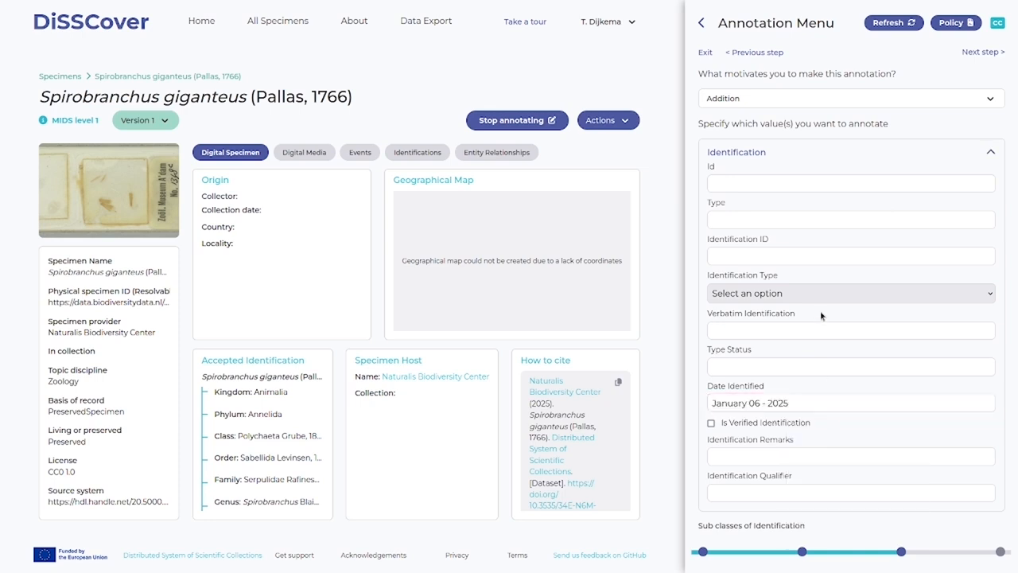
left_click(992, 152)
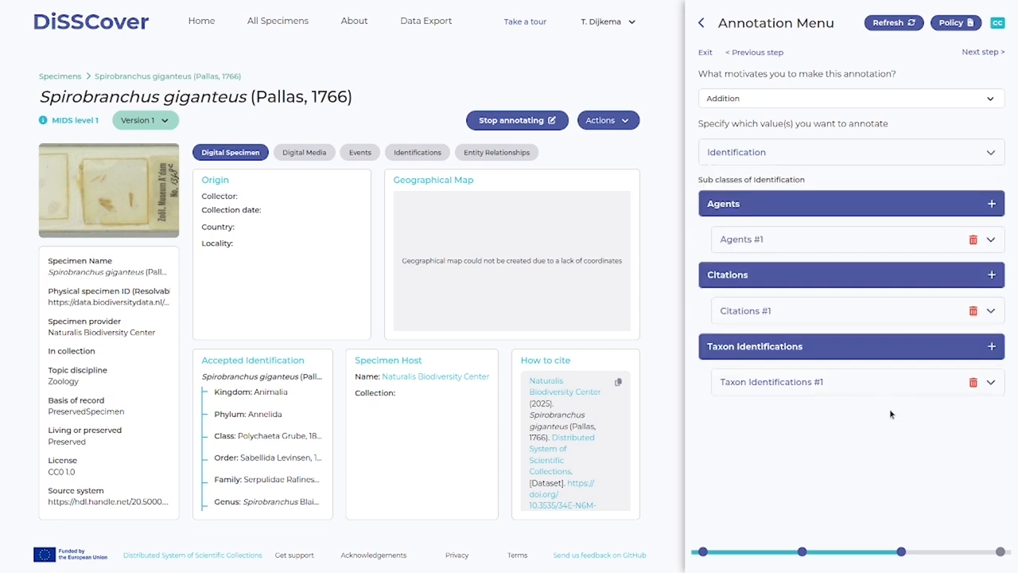
- Paste the scientific name into Taxon Identifications #1 and save the annotation
left_click(991, 382)
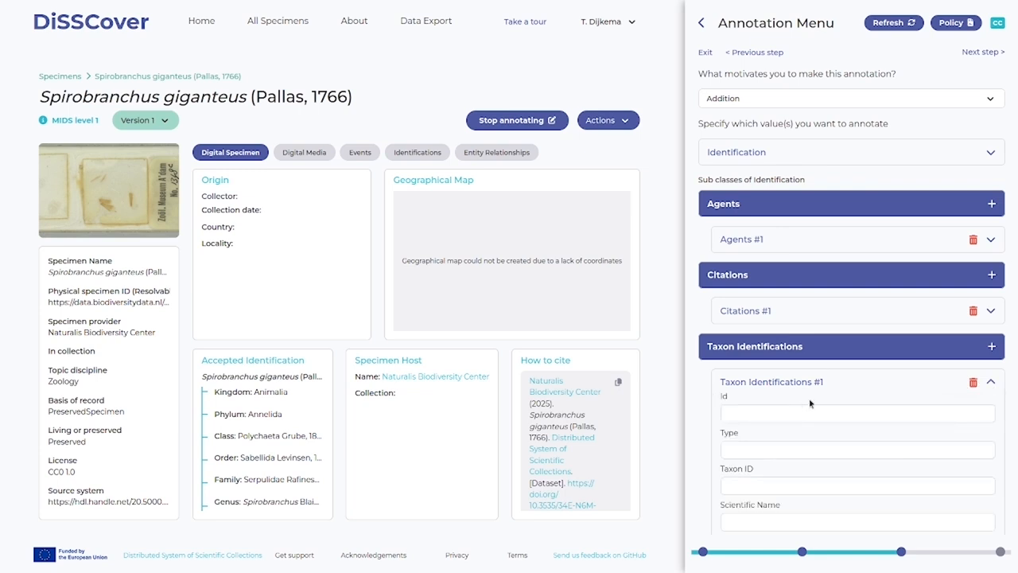
scroll(810, 402, "down", 3)
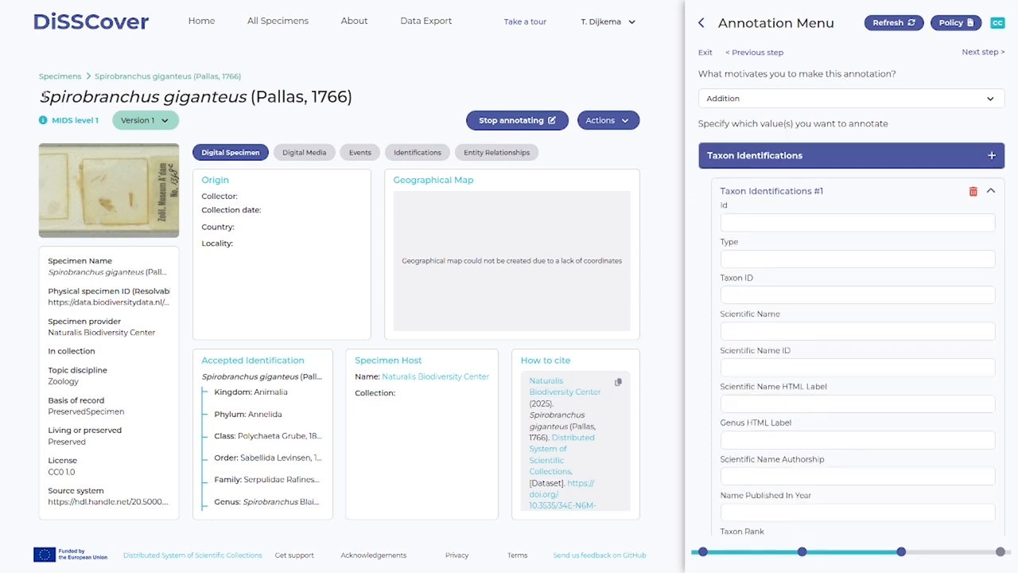
left_click(756, 330)
type("Spirobranchus")
left_click(981, 52)
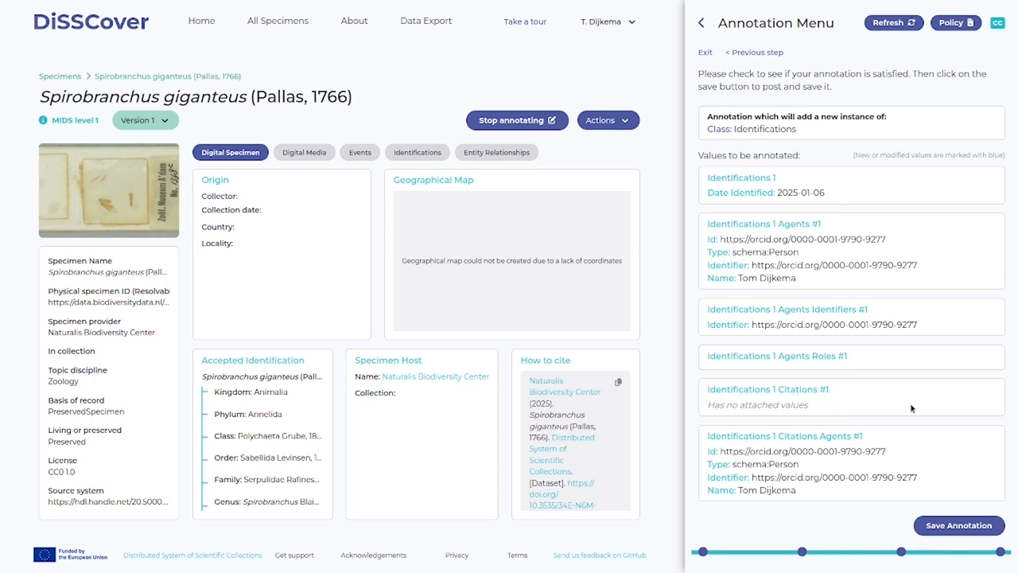
left_click(975, 529)
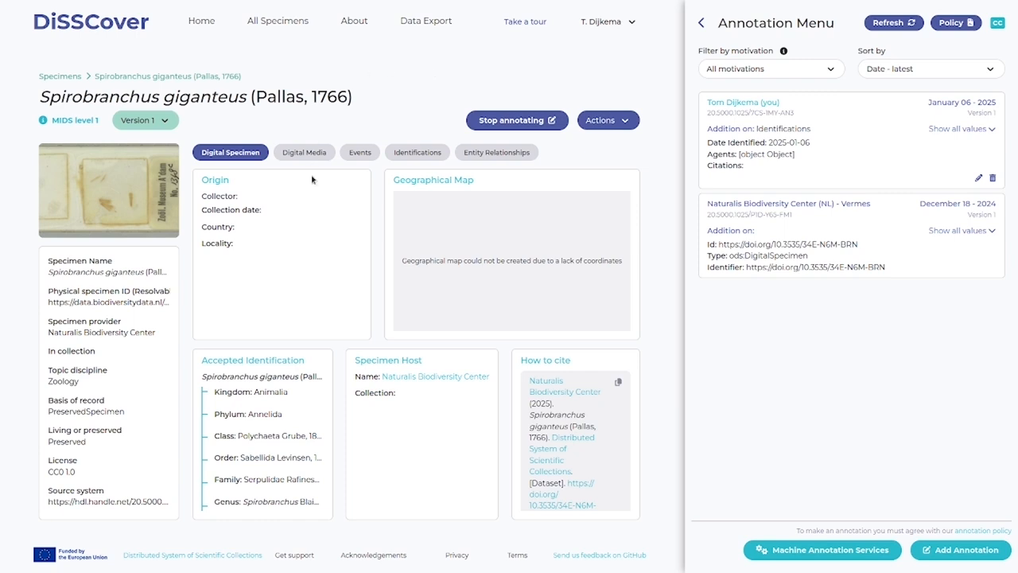
- Select the Specimen Name as the annotation target and start adding an annotation to it
left_click(122, 272)
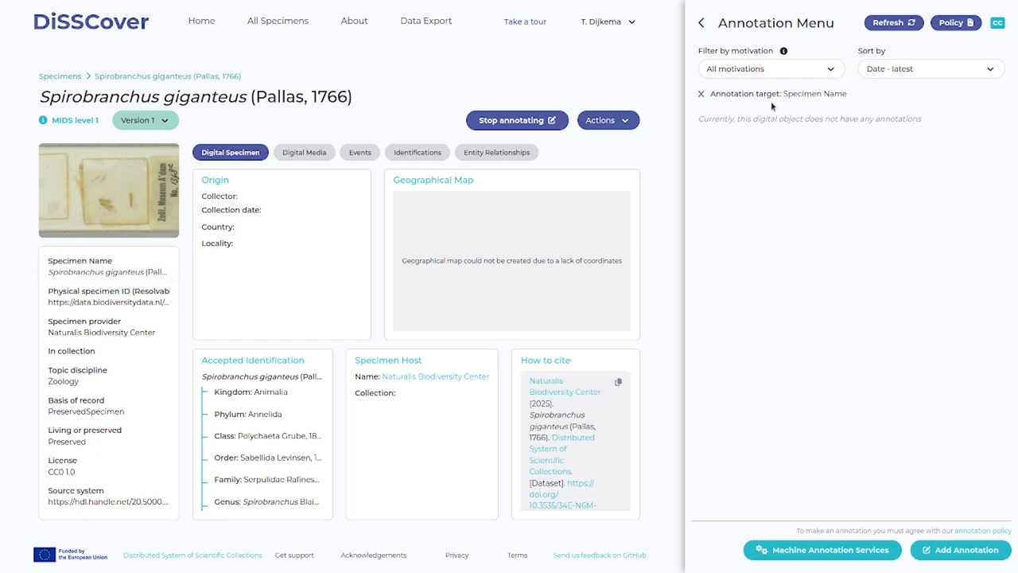
left_click(970, 550)
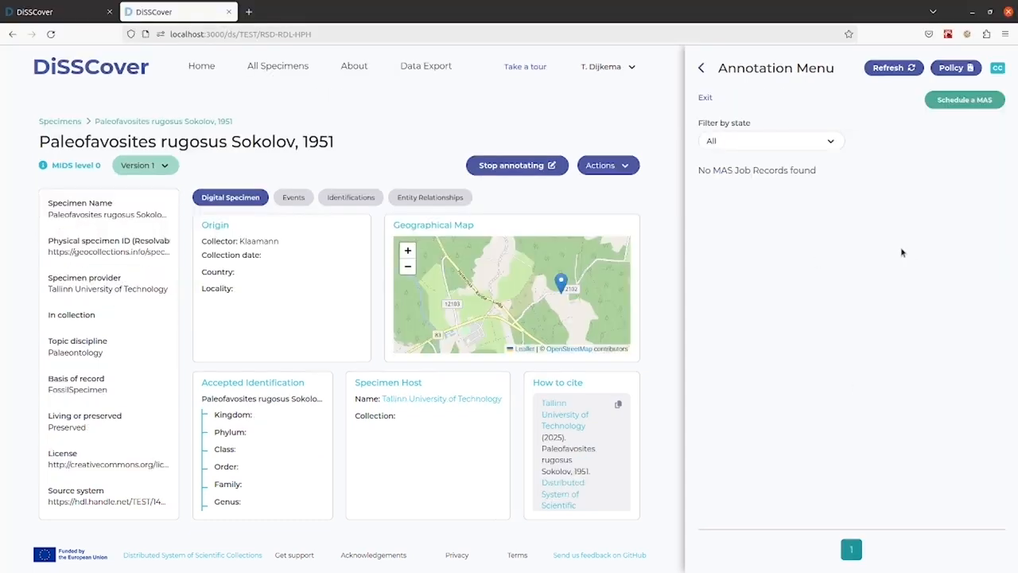
- Schedule the gbif-linkage machine annotation service for the Paleofavosites rugosus specimen
left_click(966, 104)
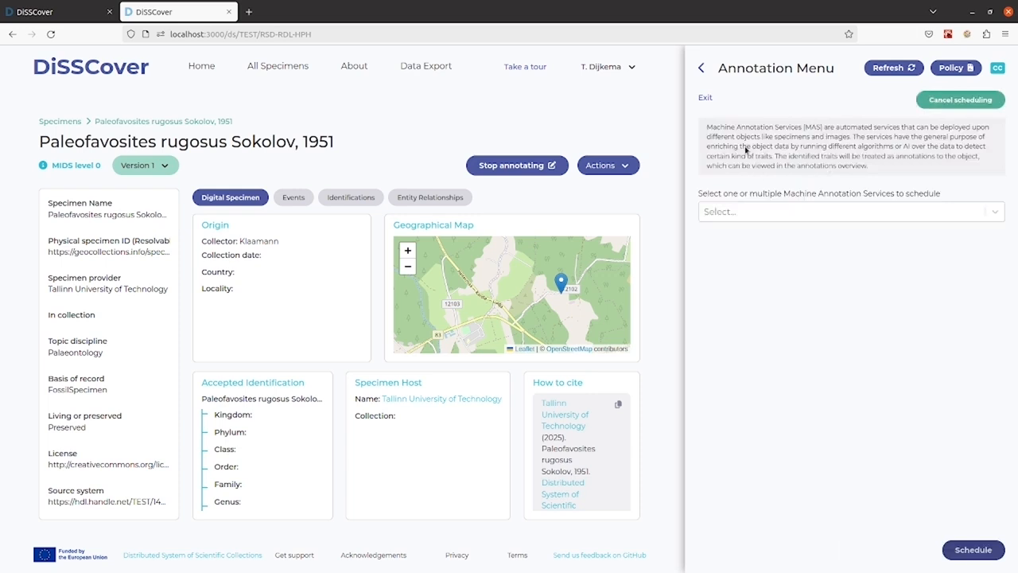
left_click(787, 212)
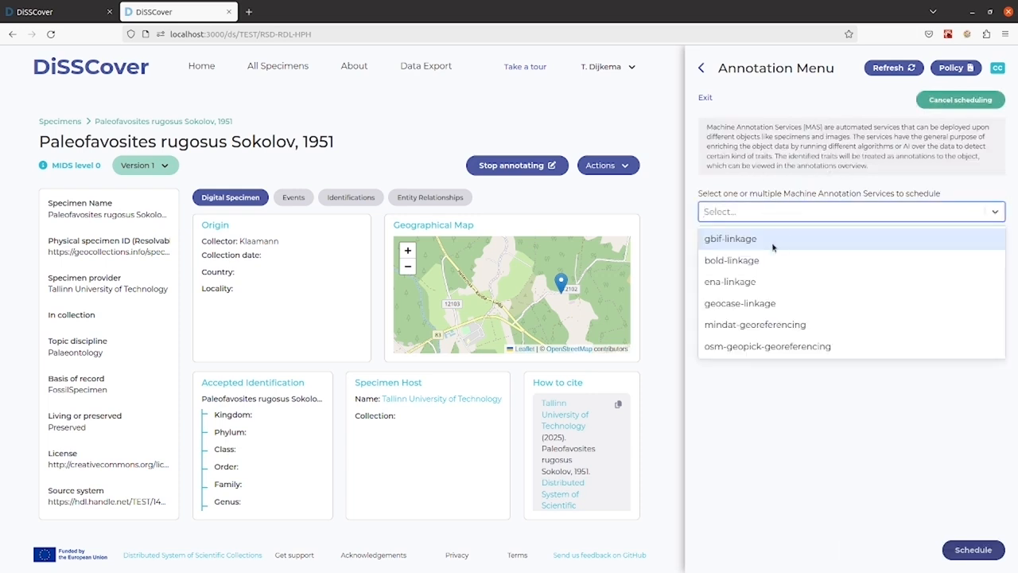
left_click(775, 241)
left_click(798, 318)
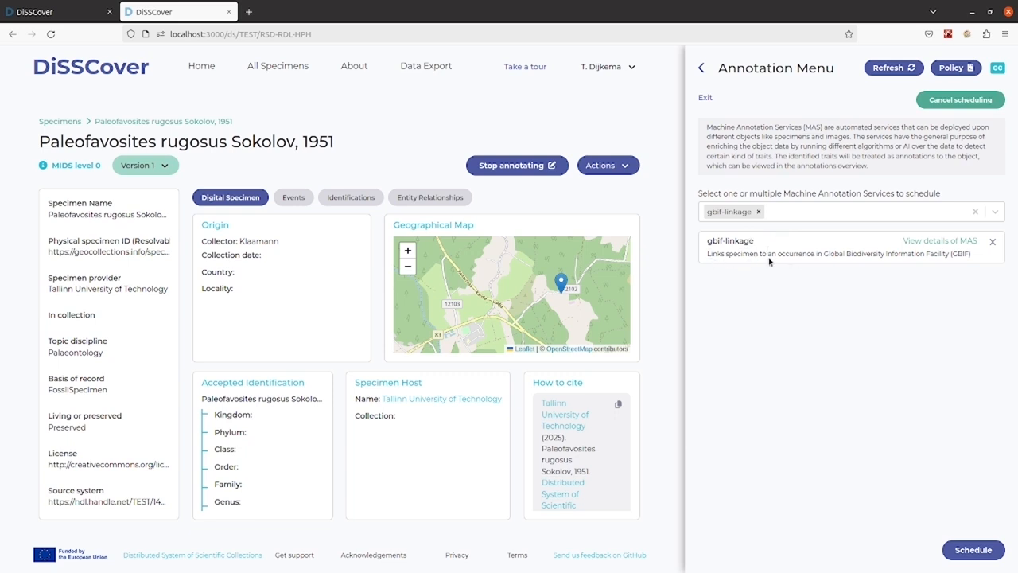
left_click(970, 551)
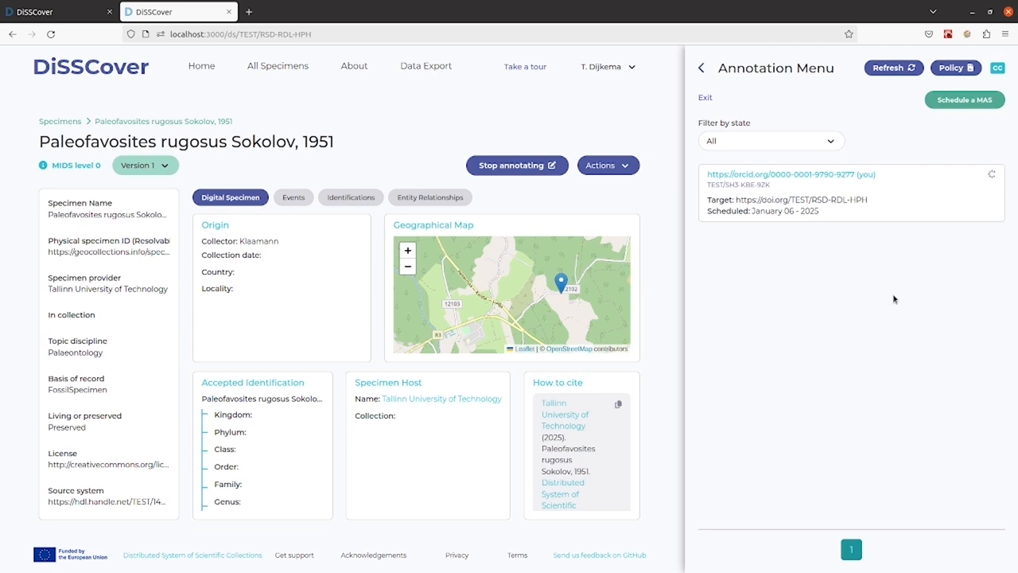
- Return to the annotation overview in full screen and show all values of the gbif-linkage annotation
key("F11")
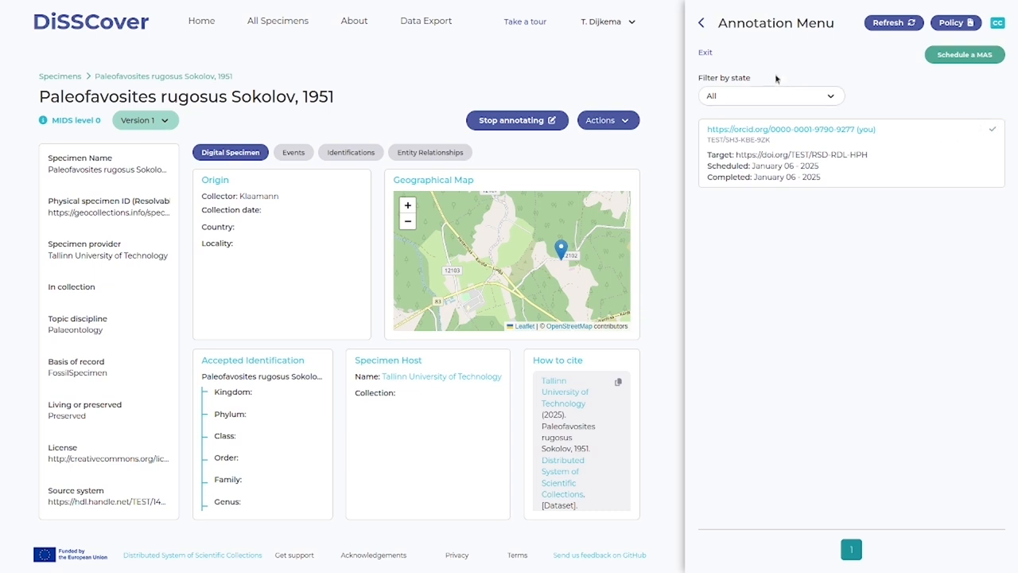
left_click(705, 53)
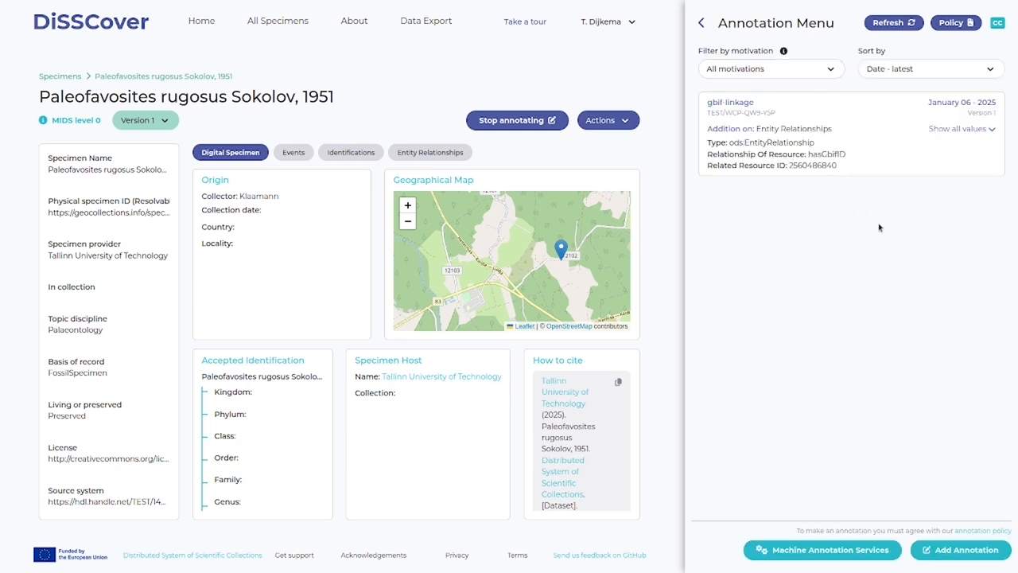
left_click(981, 129)
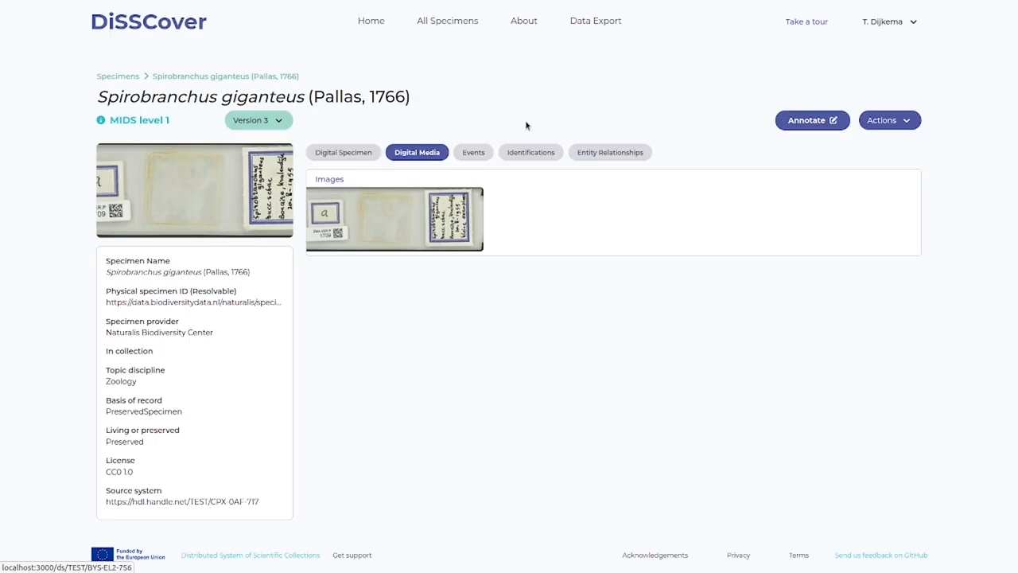
- Open the Spirobranchus giganteus specimen's digital media image and examine the slide up close
left_click(400, 228)
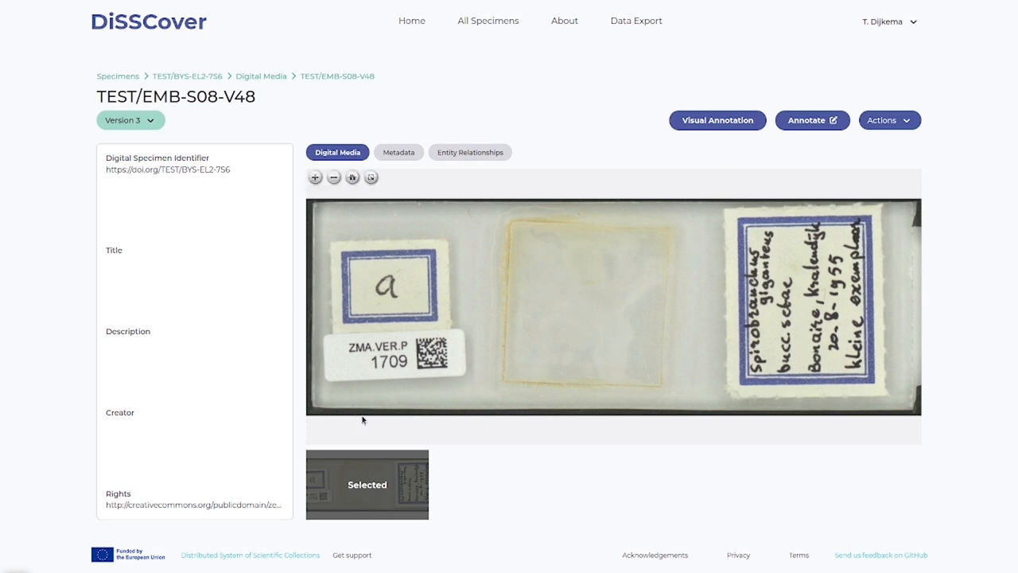
mouse_move(622, 309)
left_mouse_down()
mouse_move(632, 291)
mouse_move(650, 320)
mouse_move(618, 307)
mouse_move(631, 300)
left_mouse_up()
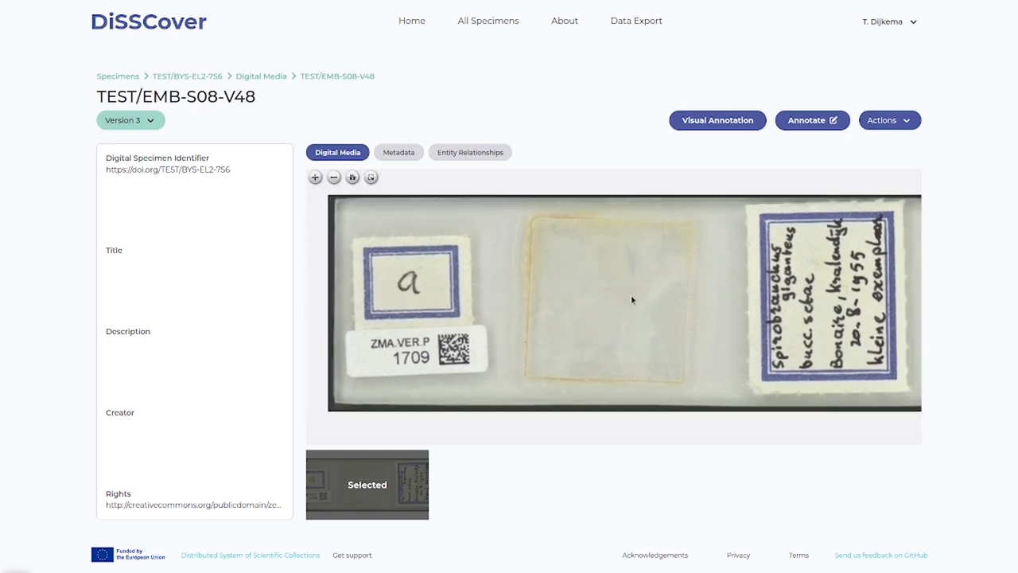
scroll(632, 300, "up", 1)
scroll(628, 299, "up", 1)
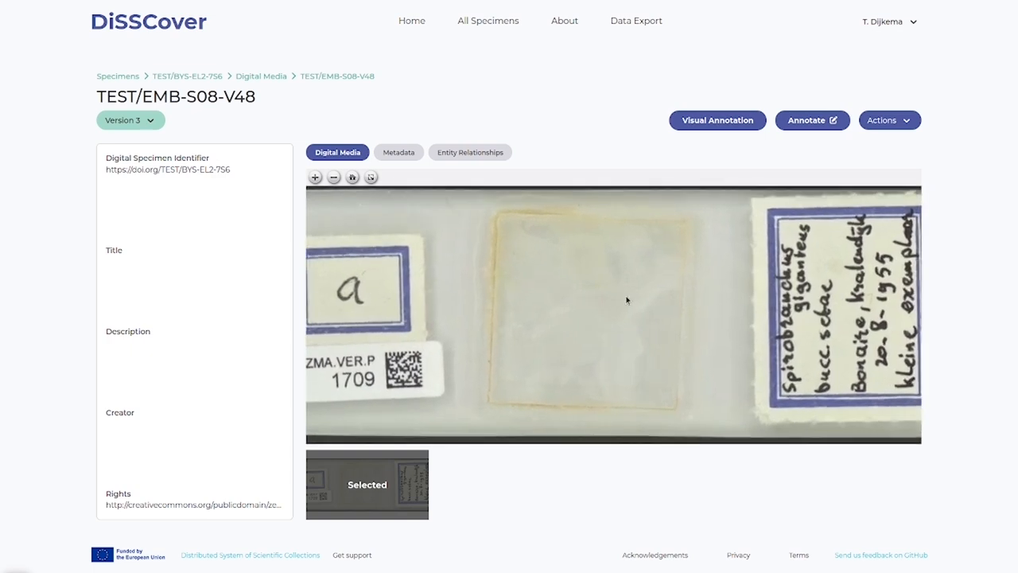
scroll(582, 291, "down", 1)
mouse_move(644, 307)
left_mouse_down()
mouse_move(657, 278)
mouse_move(670, 311)
mouse_move(652, 300)
mouse_move(640, 311)
left_mouse_up()
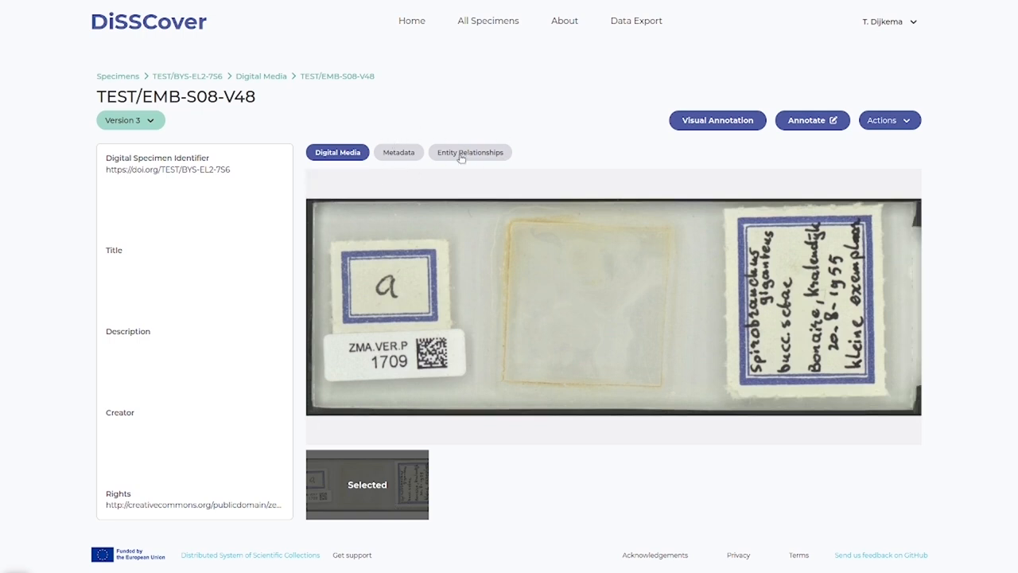
- Review the slide image's metadata and entity relationships, and open its annotations
left_click(406, 152)
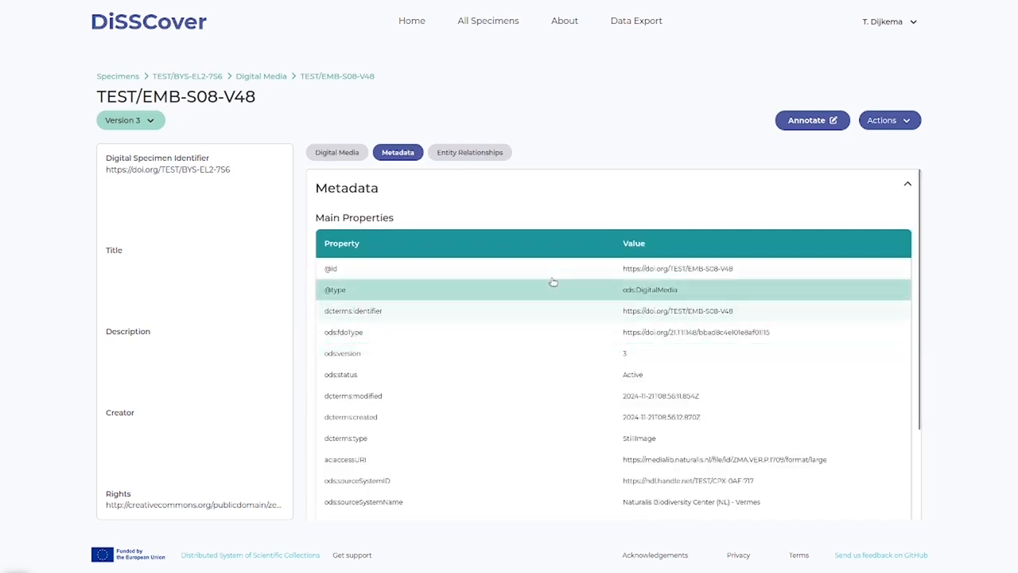
left_click(476, 152)
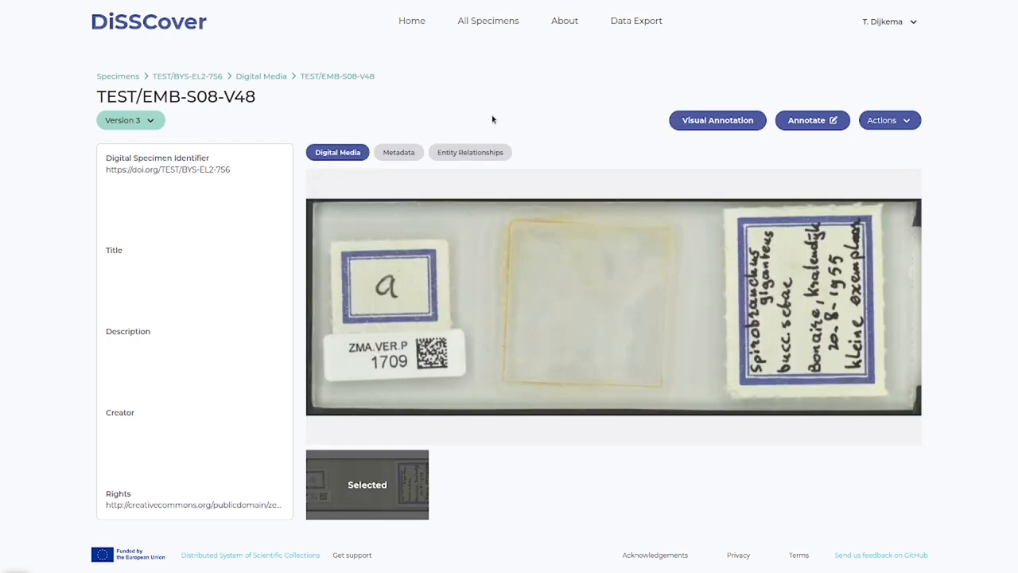
left_click(821, 124)
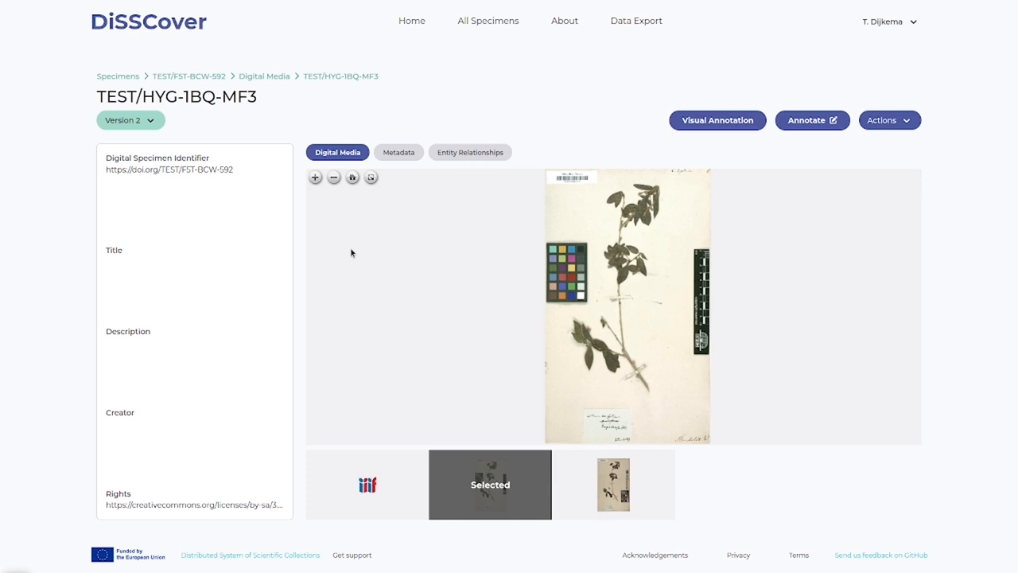
- Add a visual annotation with the value "Leaf" around the small leaf beside the main stem on the herbarium sheet image
left_click(732, 120)
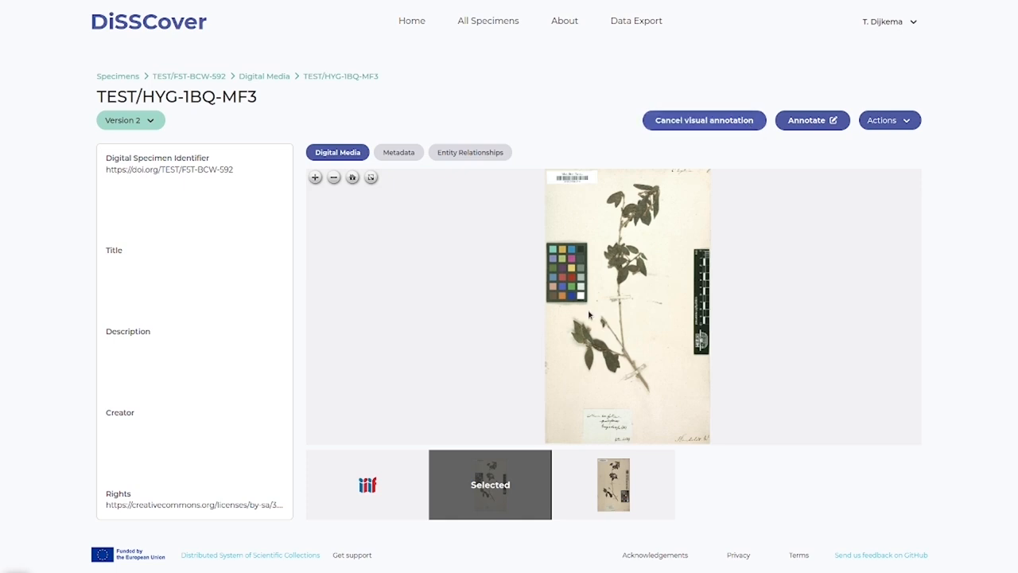
scroll(601, 341, "up", 5)
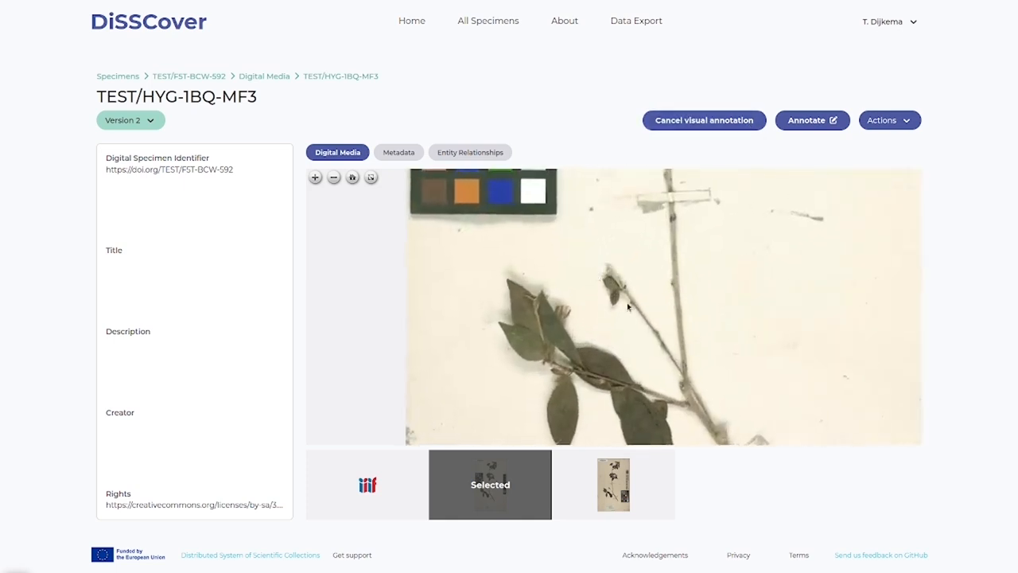
left_click_drag(593, 271, 636, 312)
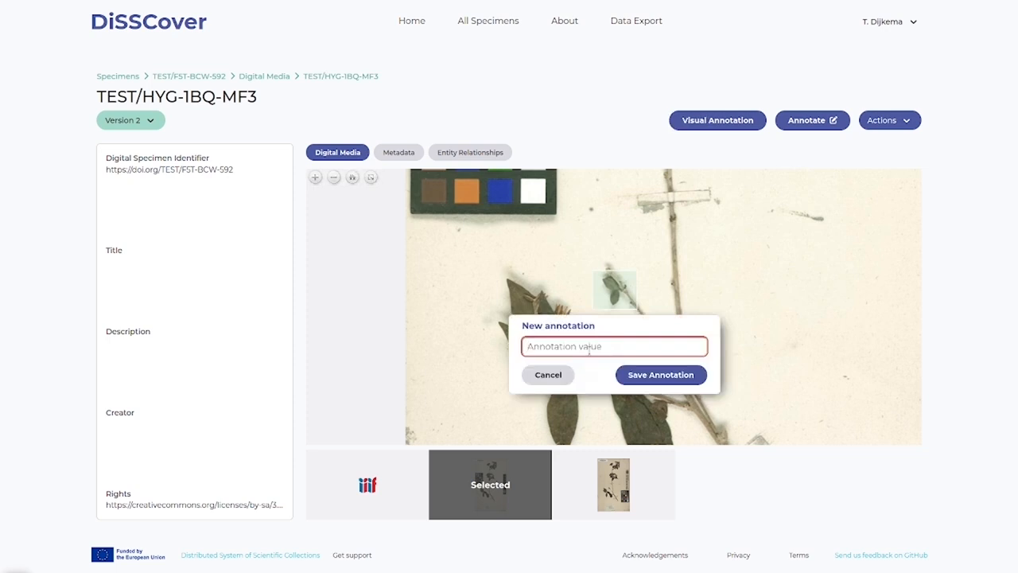
type("Leaf")
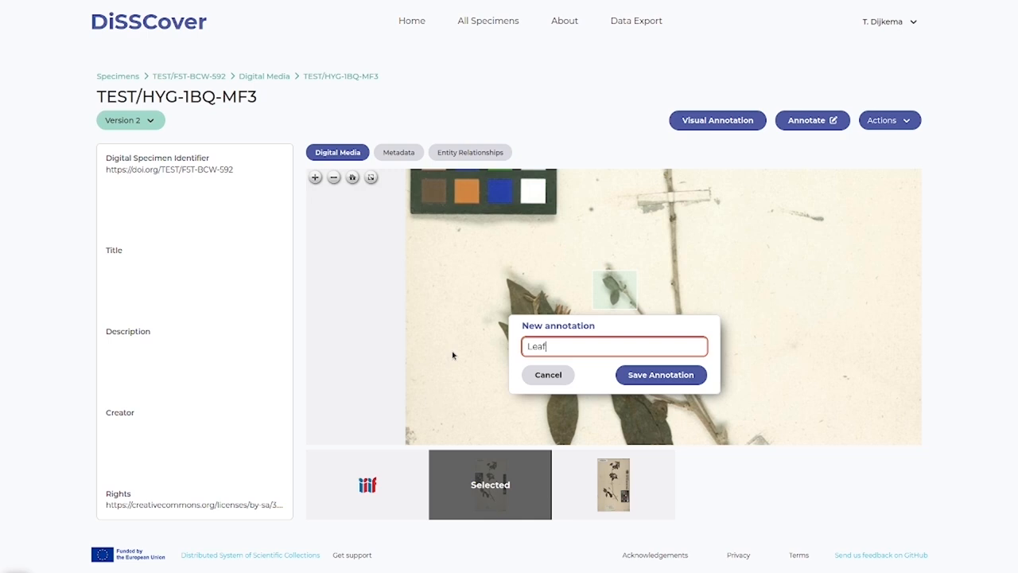
key("Return")
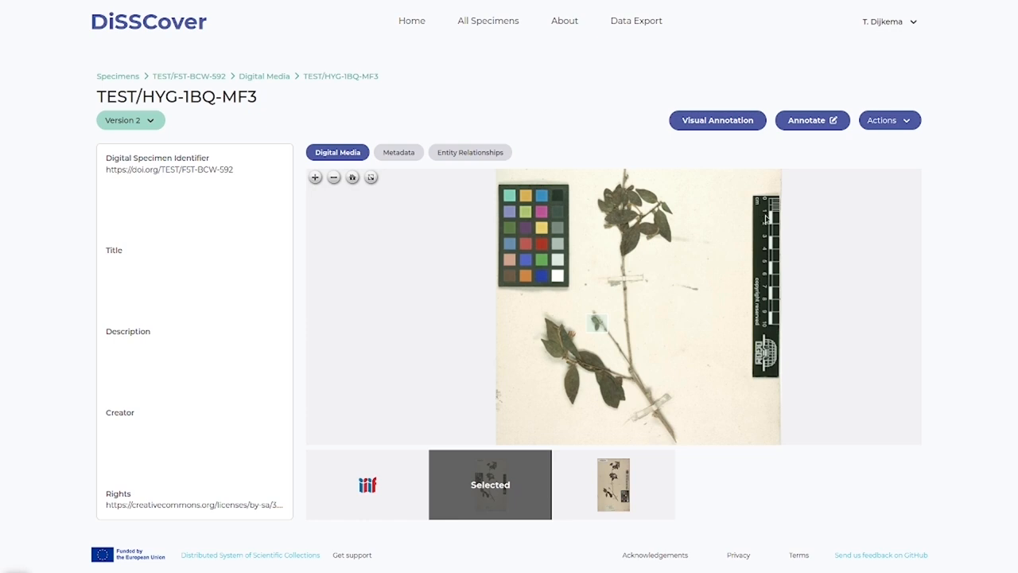
- Schedule the plant-organ-segmentation machine annotation service for the herbarium sheet image
left_click(827, 122)
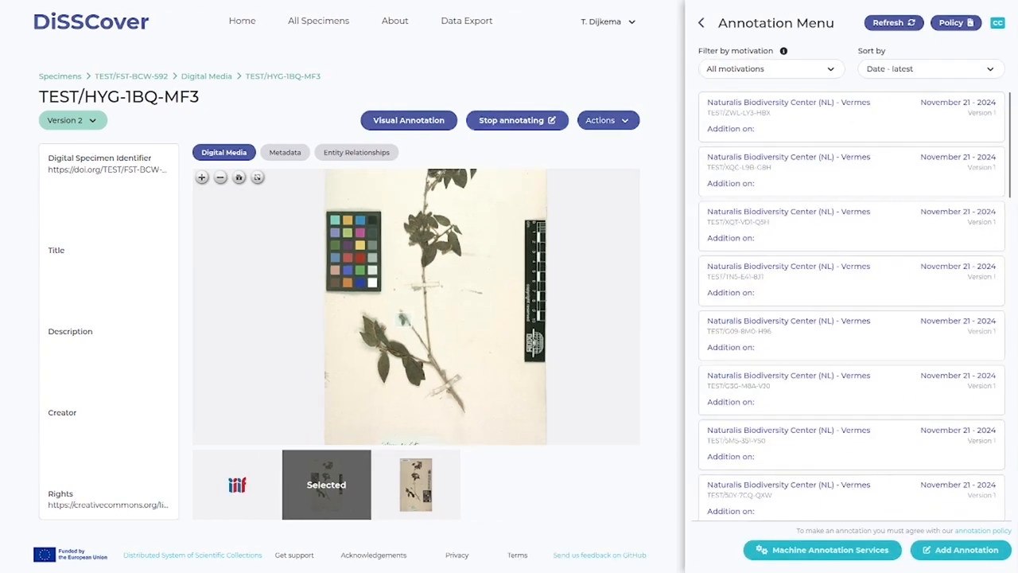
left_click(804, 556)
left_click(950, 57)
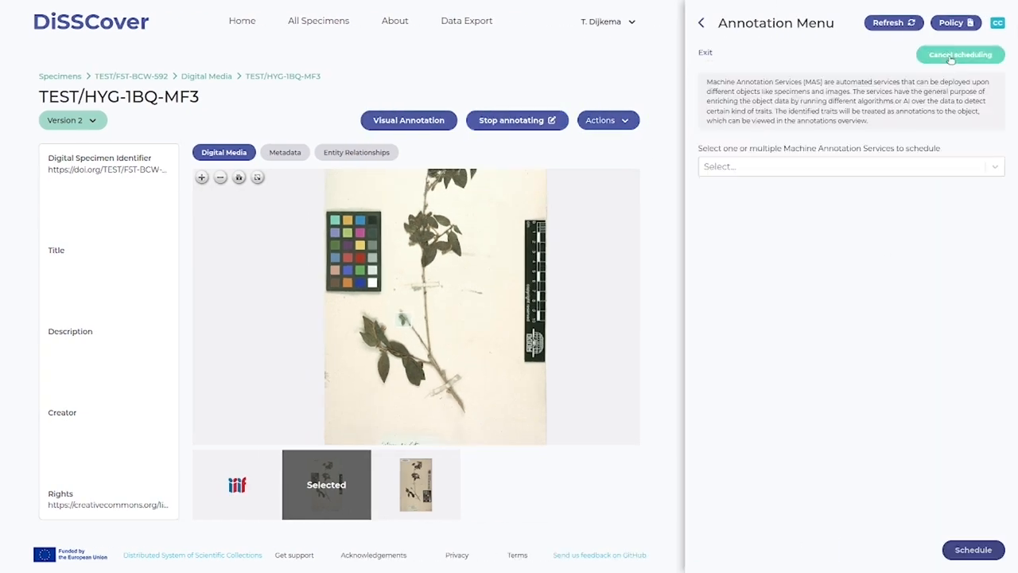
left_click(826, 167)
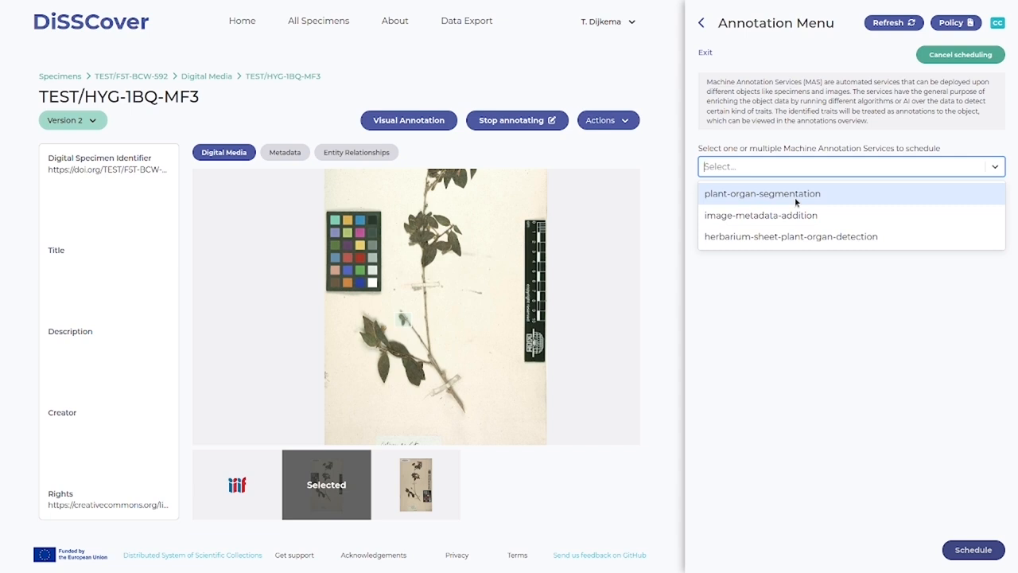
left_click(800, 327)
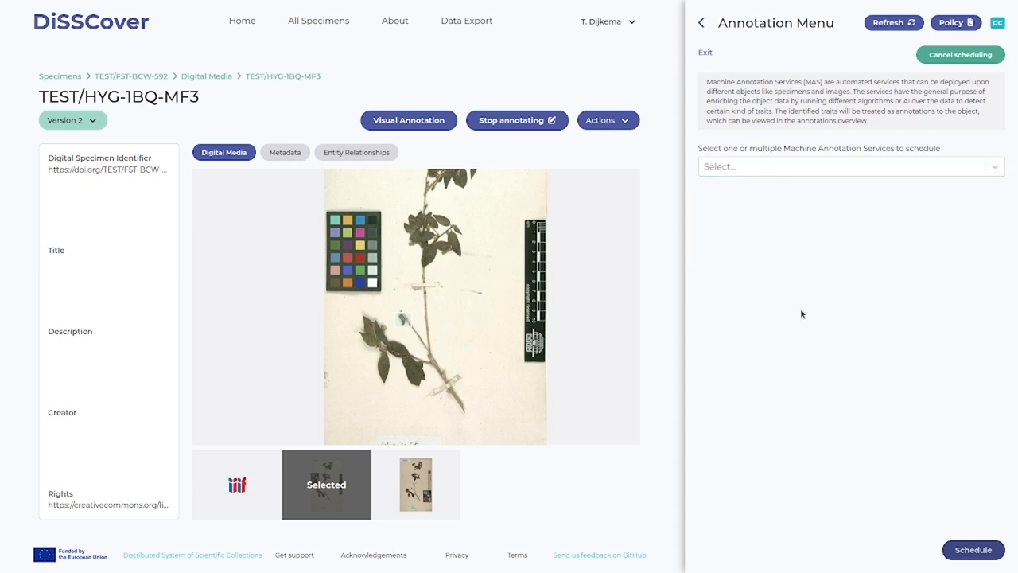
left_click(759, 171)
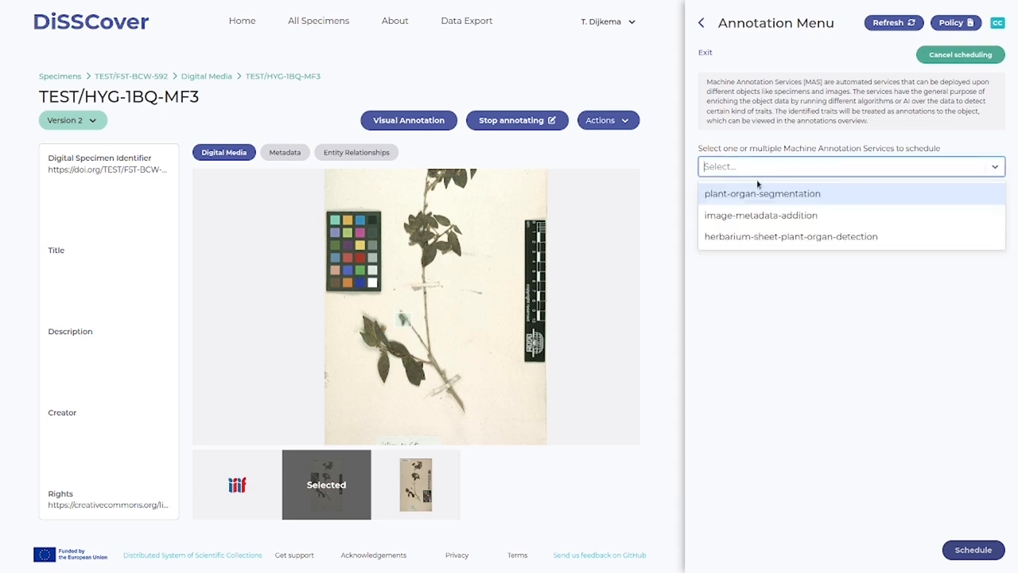
left_click(761, 195)
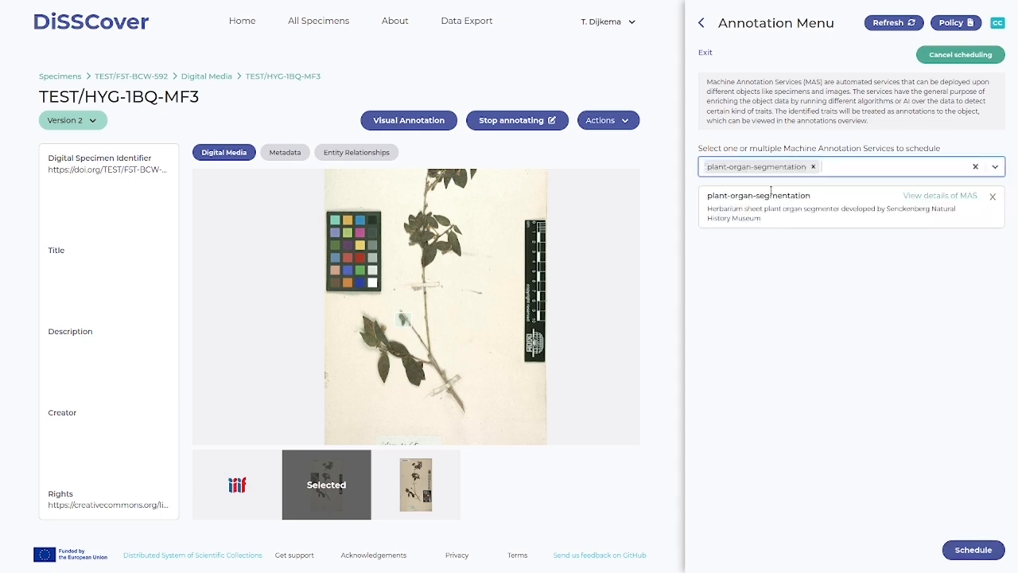
left_click(792, 245)
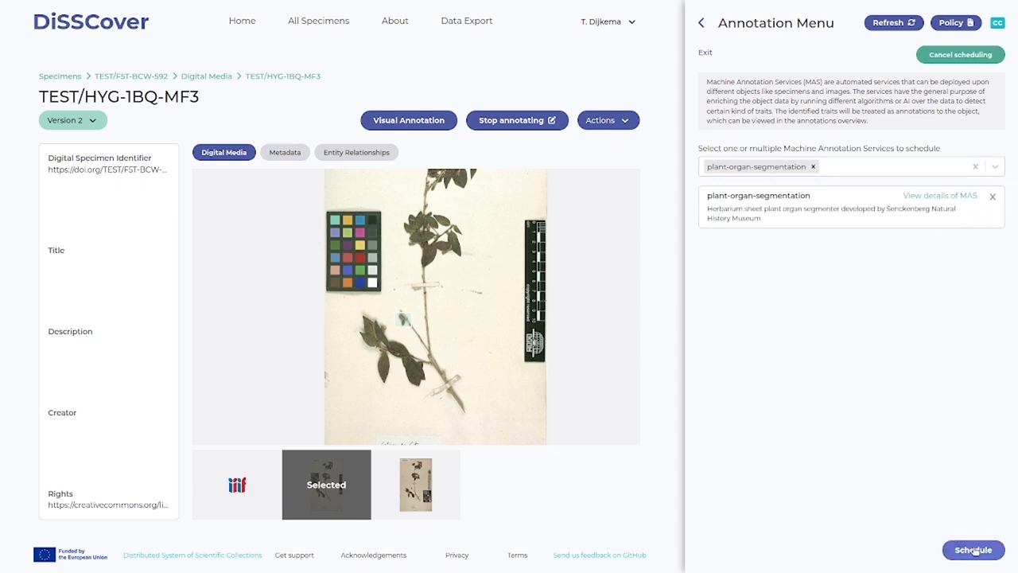
left_click(974, 551)
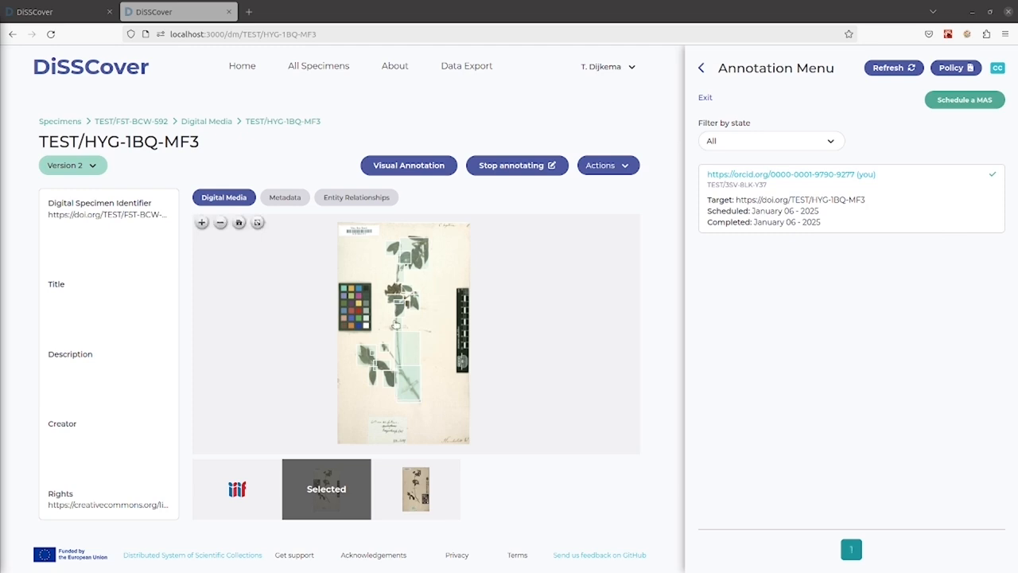
- Examine the machine-generated plant organ annotations across the herbarium sheet image, from the lower leaves to the top of the plant
scroll(374, 364, "up", 3)
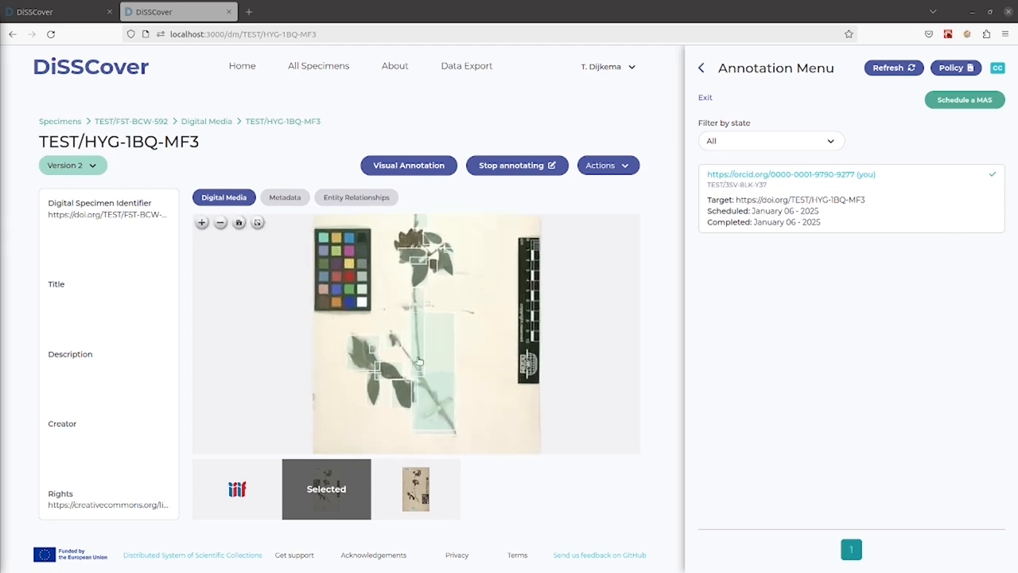
scroll(403, 382, "up", 2)
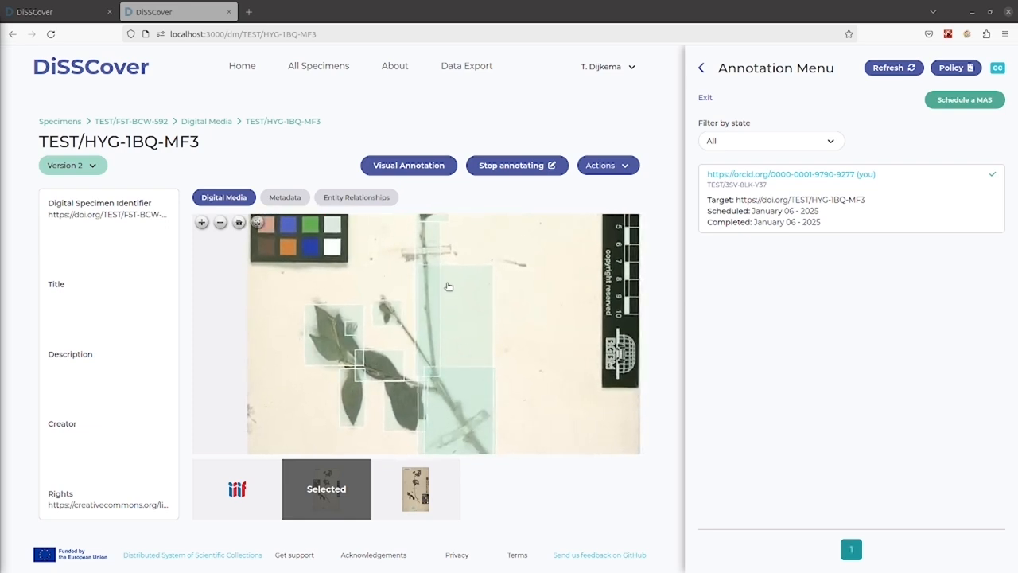
left_click_drag(484, 286, 483, 412)
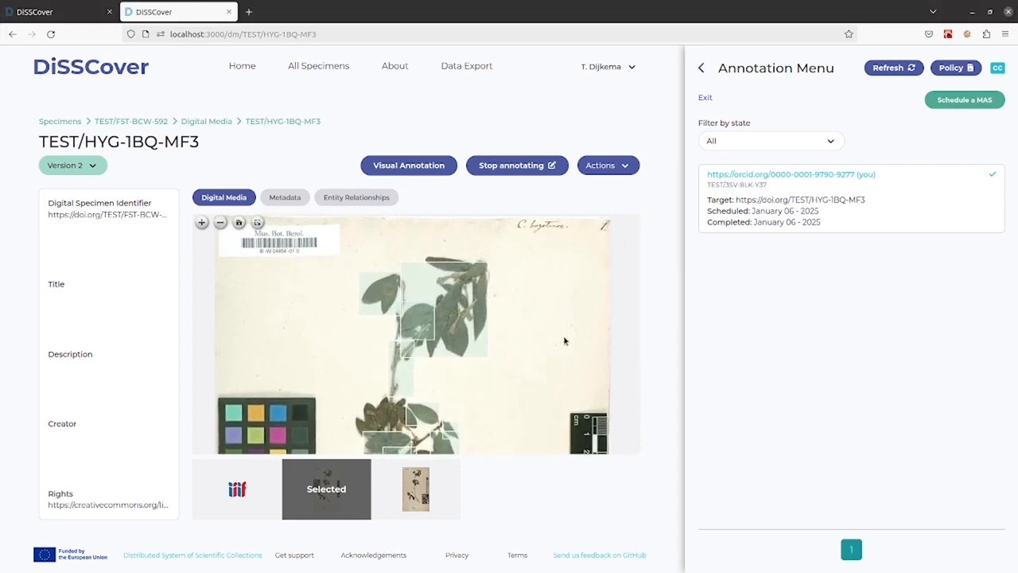
scroll(522, 332, "down", 2)
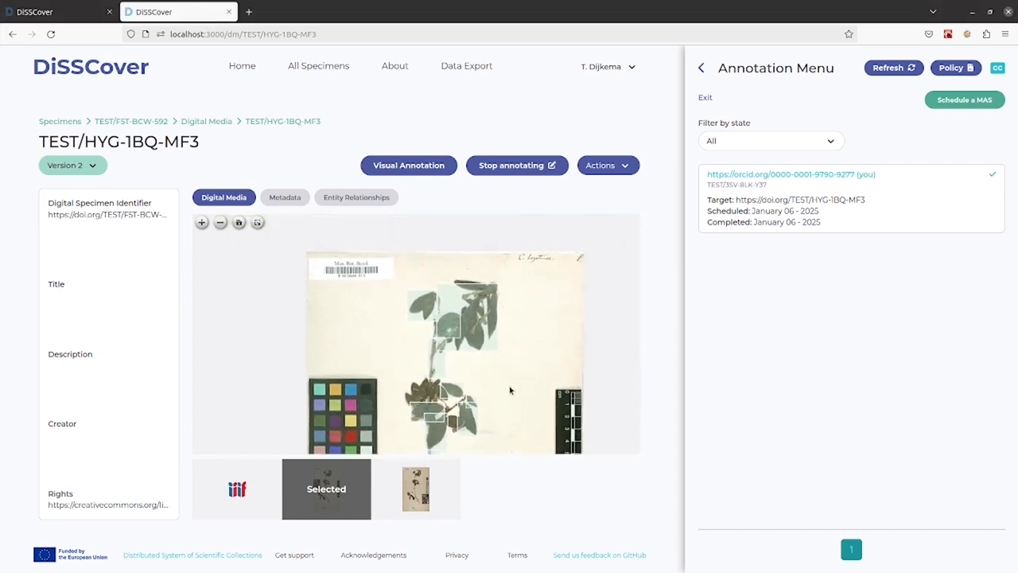
left_click_drag(514, 346, 511, 327)
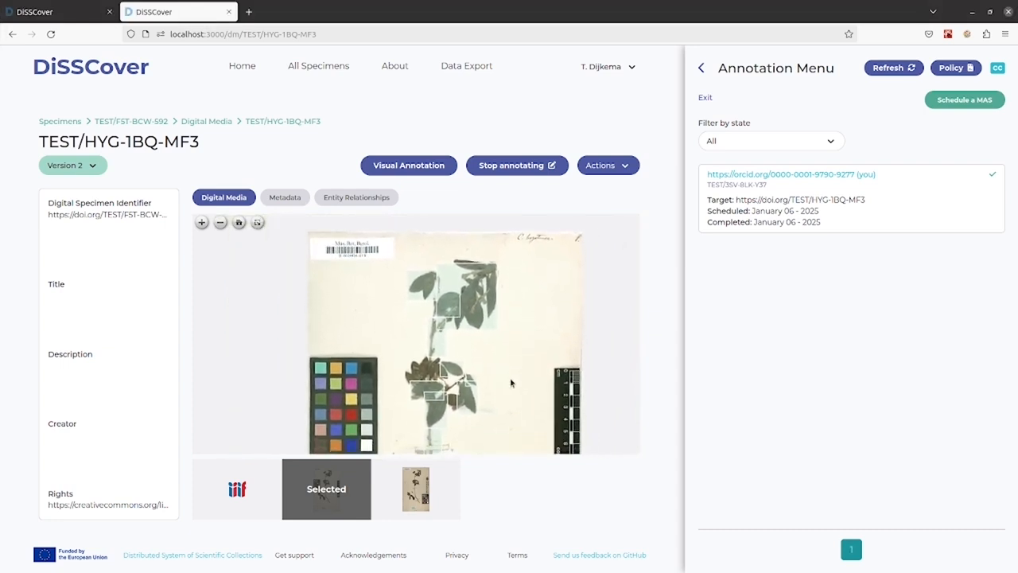
left_click_drag(511, 380, 513, 314)
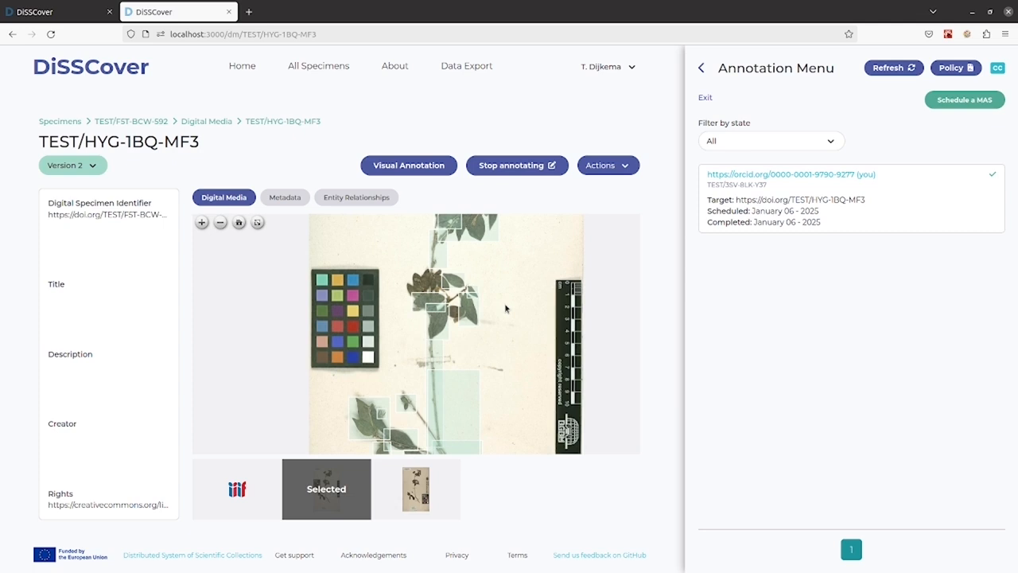
scroll(506, 309, "down", 3)
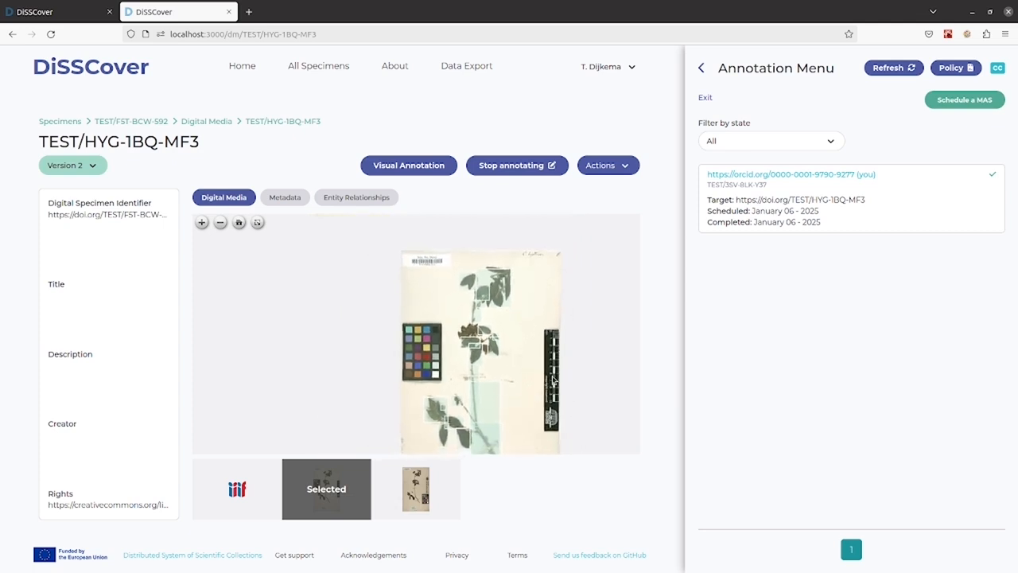
left_click_drag(527, 357, 521, 322)
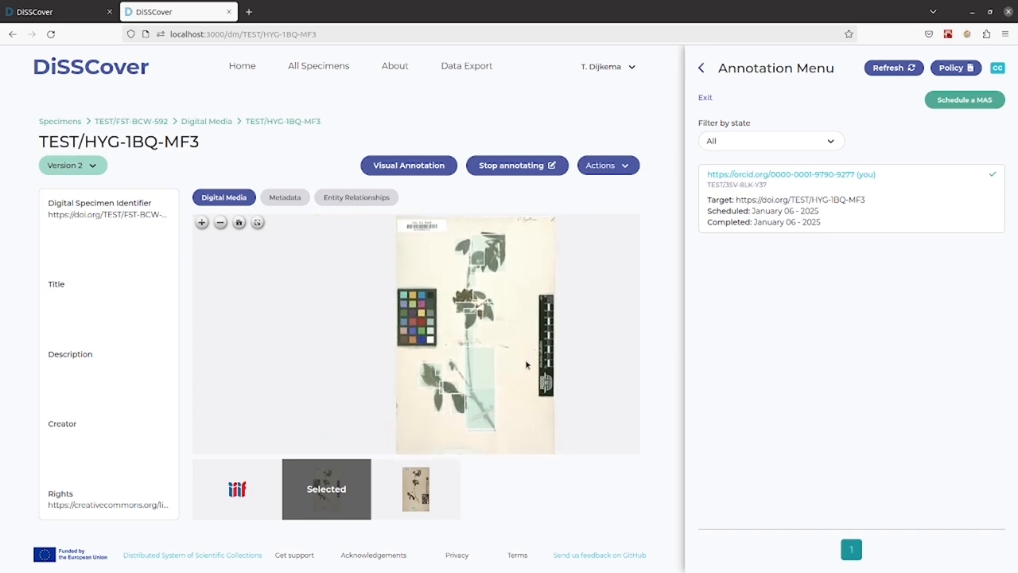